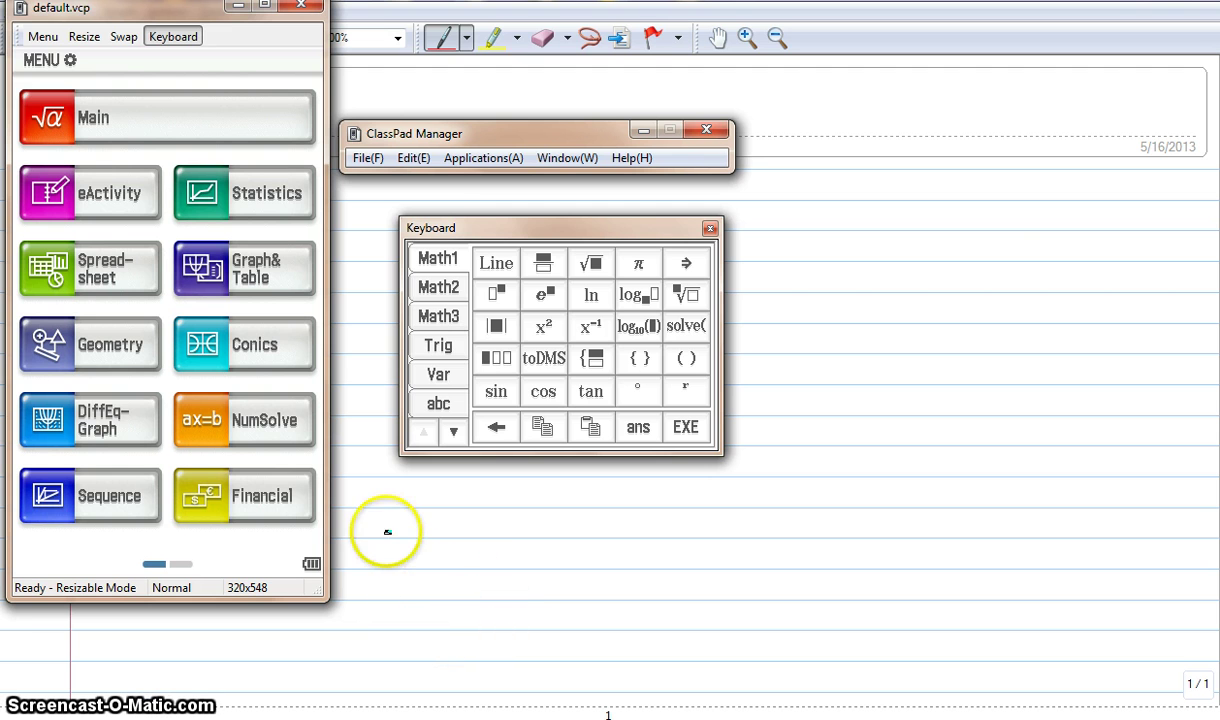
Move the Keyboard and Manager windows aside and widen the emulator window to 1211x548.
left_click_drag(195, 15, 197, 27)
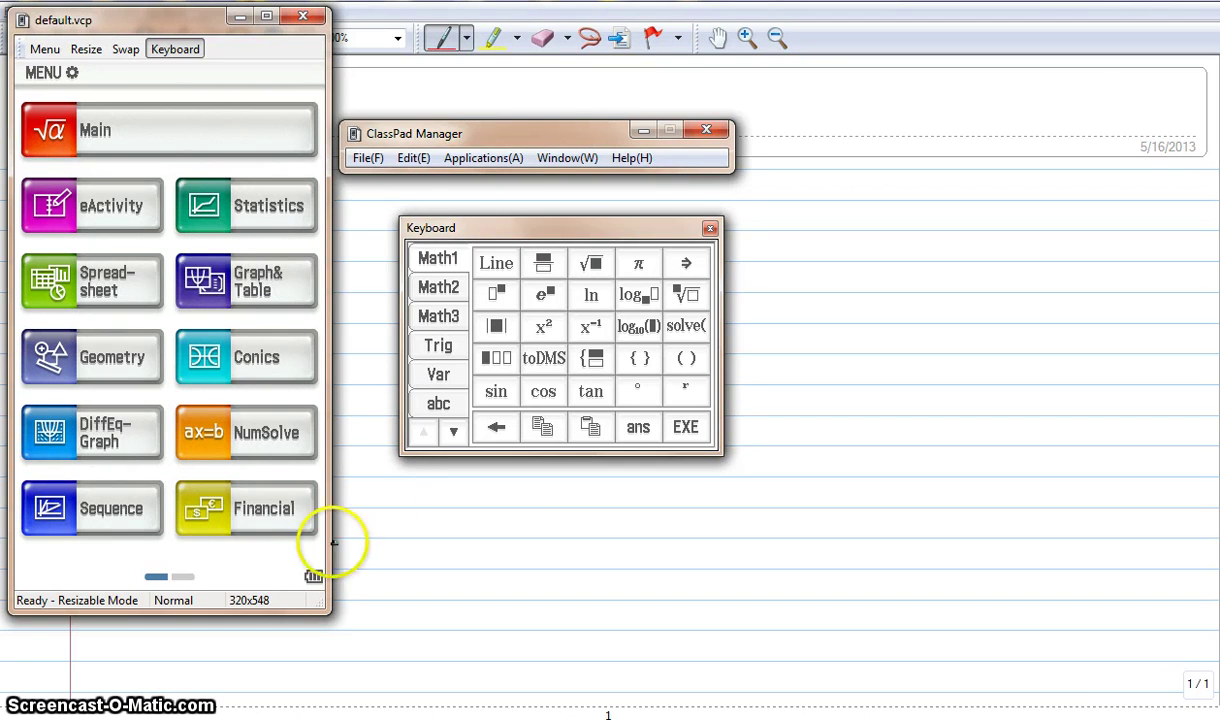
left_click_drag(560, 229, 524, 200)
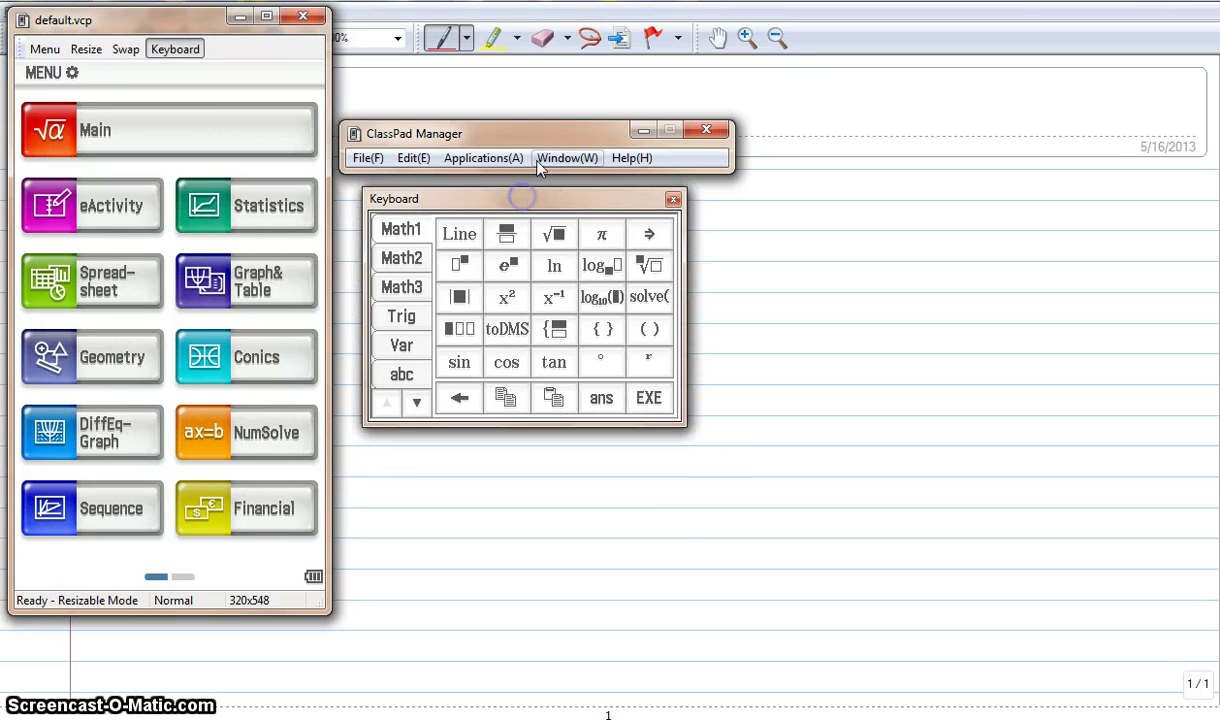
left_click_drag(545, 126, 562, 94)
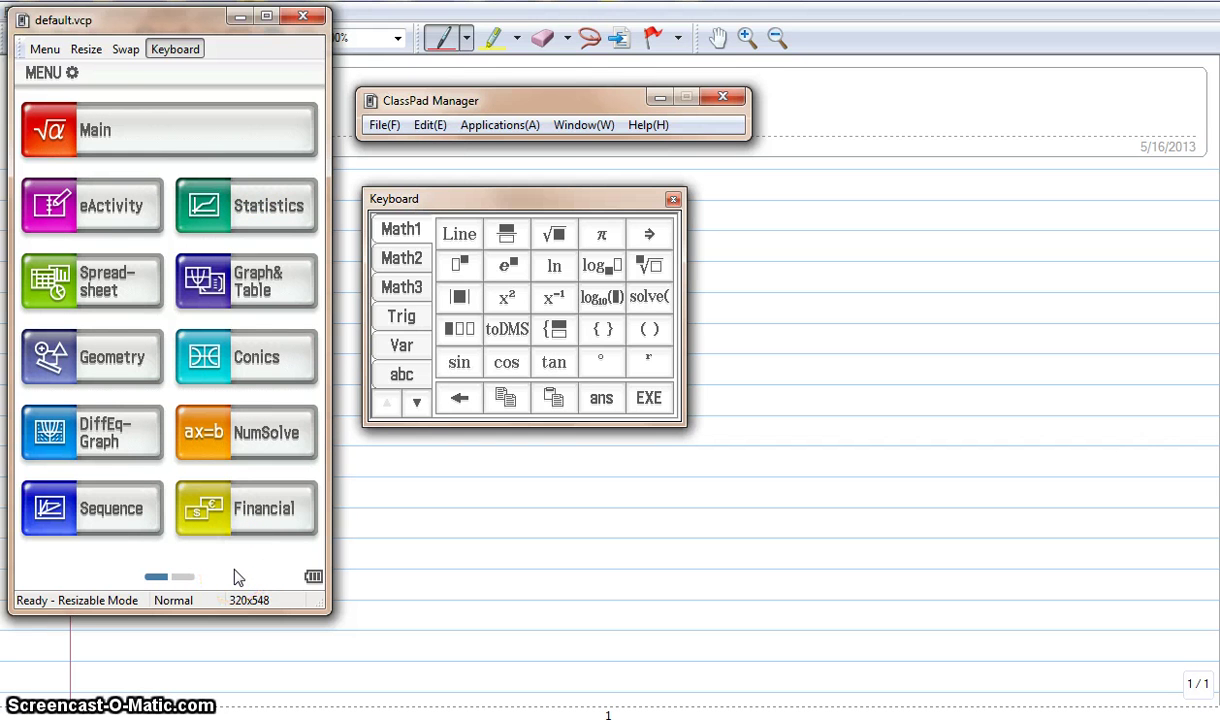
mouse_move(231, 572)
left_mouse_down()
mouse_move(200, 583)
mouse_move(138, 312)
mouse_move(124, 185)
left_mouse_up()
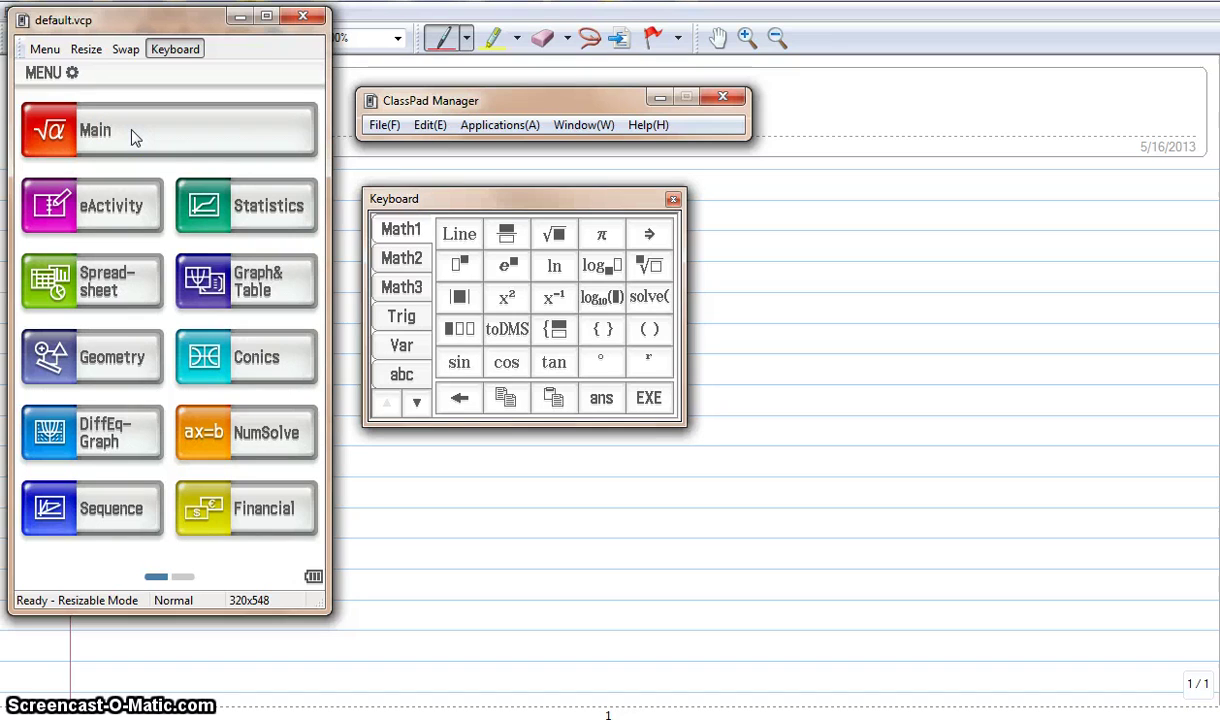
left_click_drag(150, 160, 1195, 415)
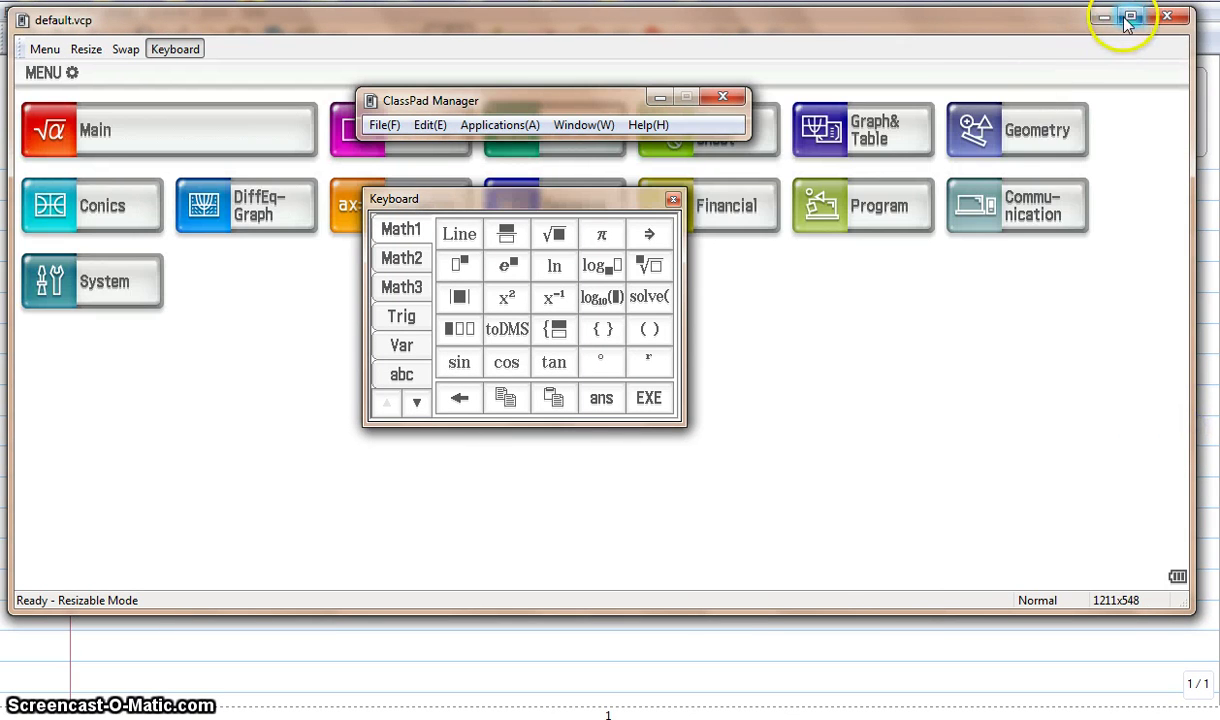
Maximize the emulator, open Main with a Geometry lower pane, and draw triangle ABC there.
left_click(1130, 18)
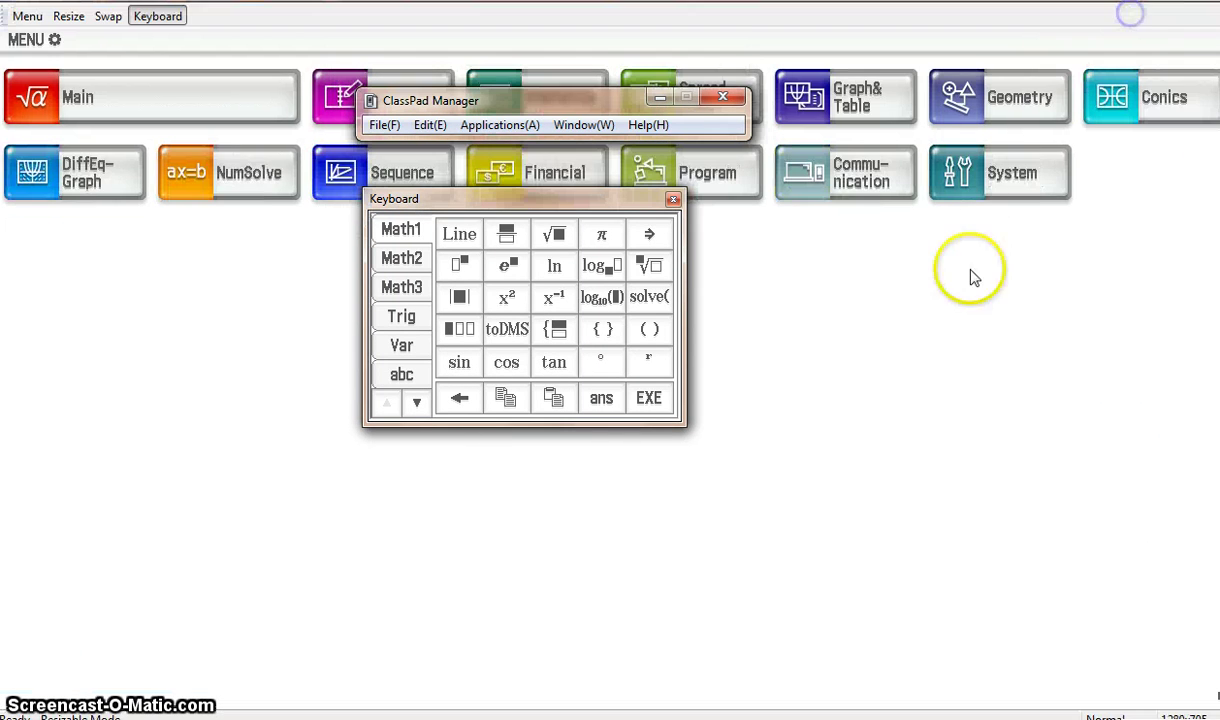
left_click(195, 98)
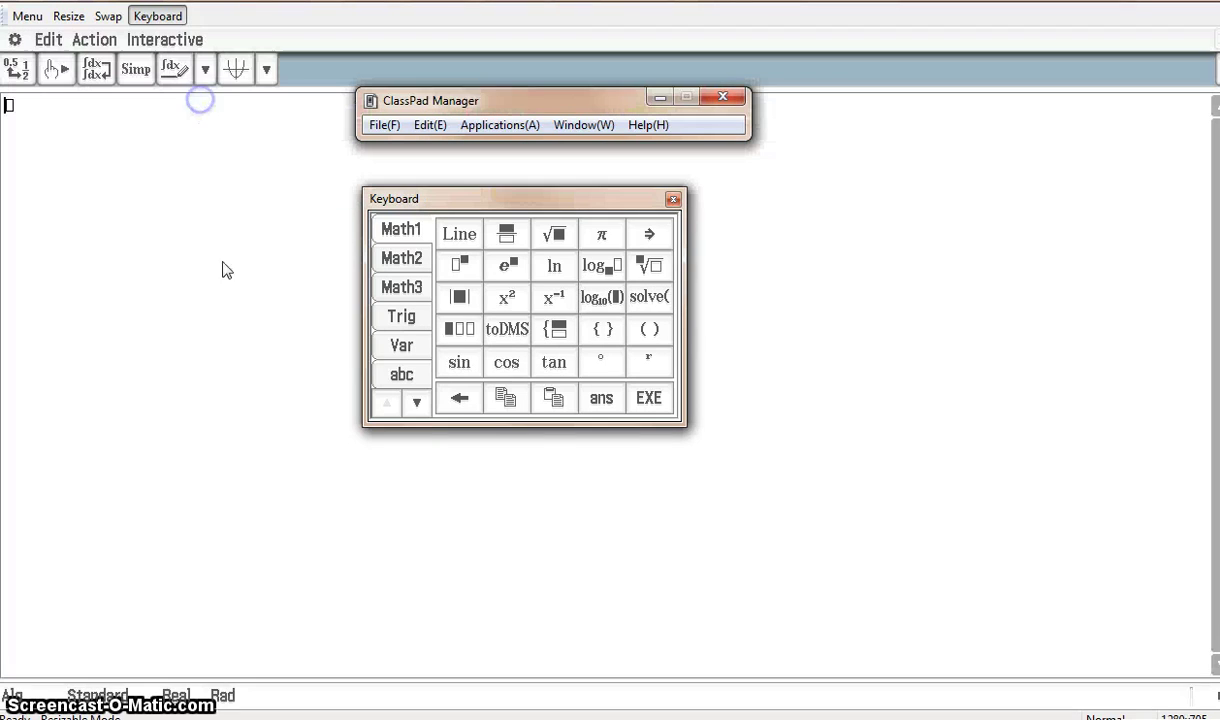
left_click(266, 69)
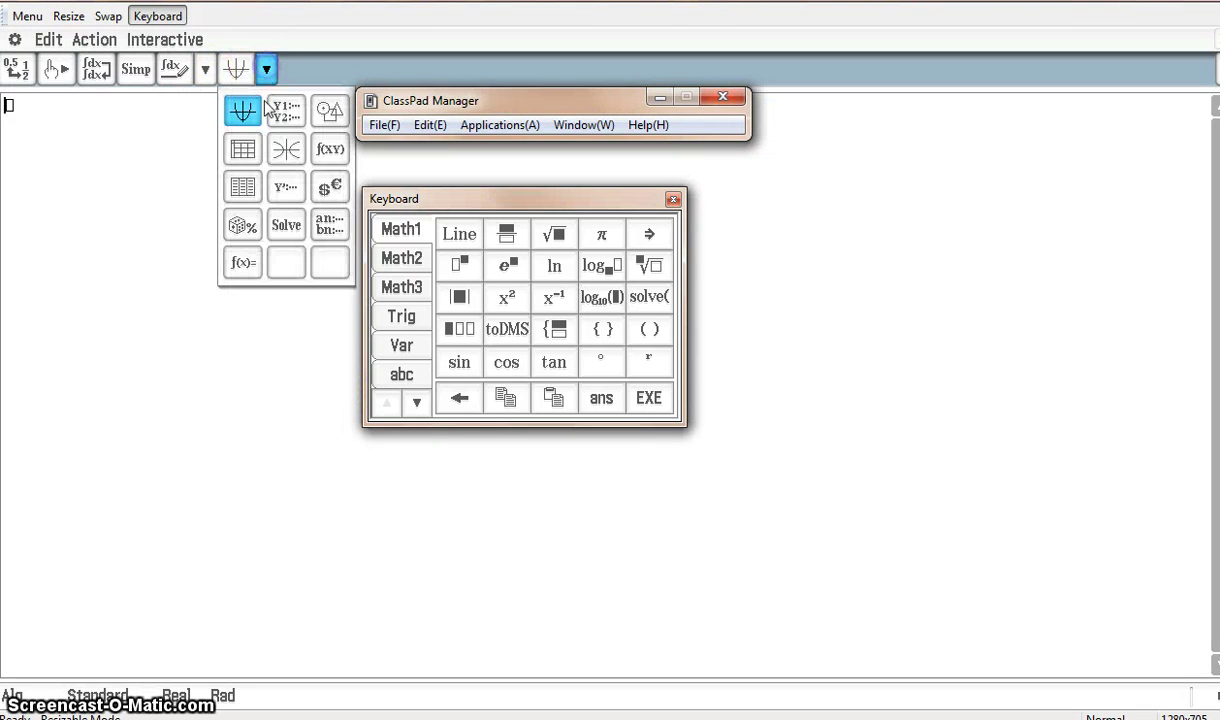
left_click(330, 110)
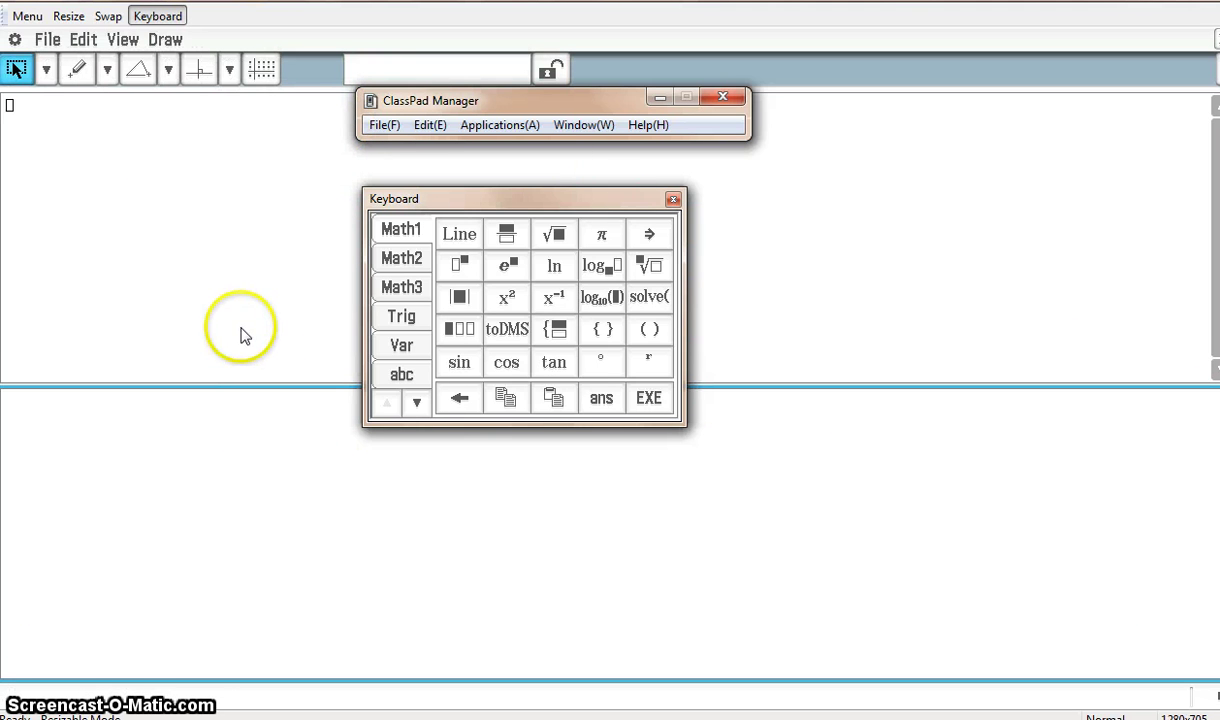
left_click(139, 68)
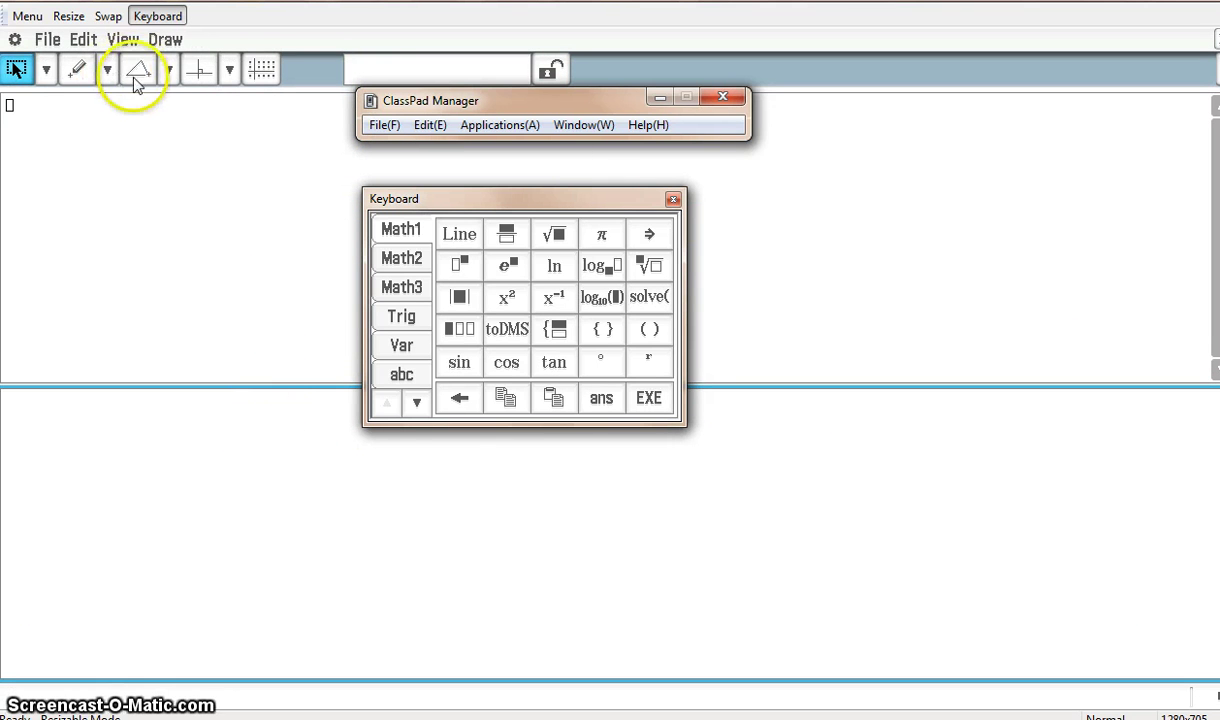
left_click(131, 453)
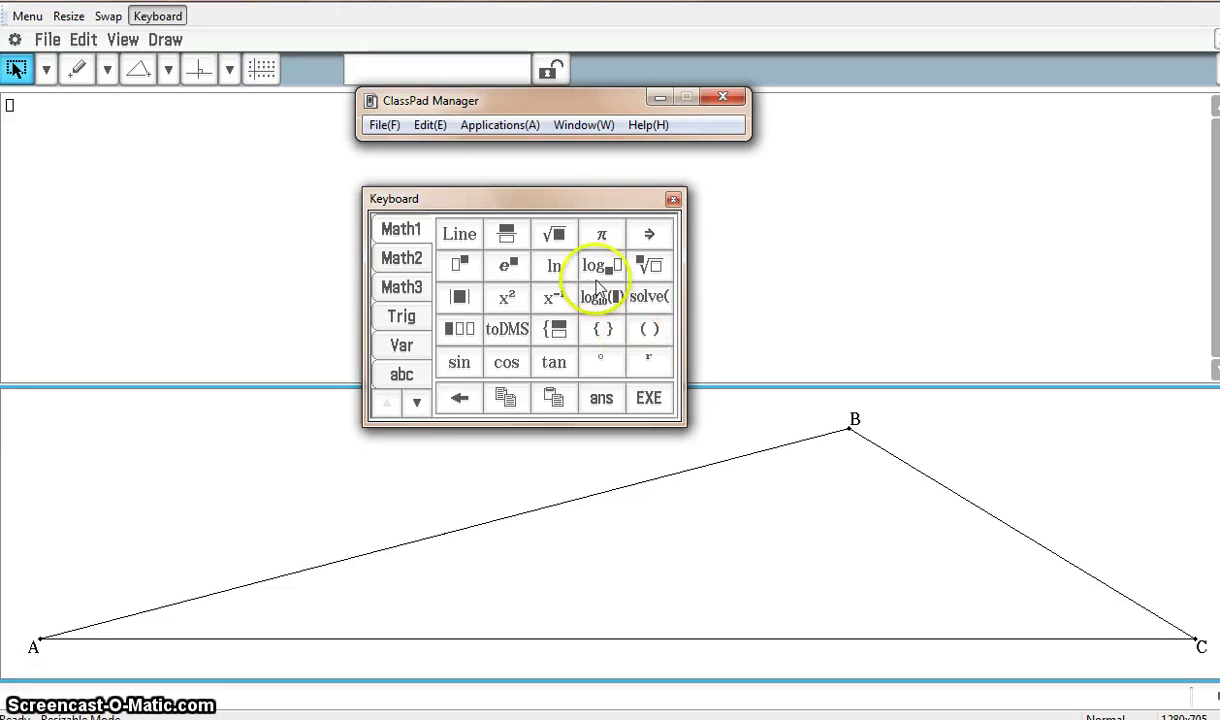
Drag sides AB and BC into Main to get their line equations solved for x,y.
left_click_drag(585, 199, 1052, 22)
left_click_drag(596, 97, 723, 13)
left_click(641, 488)
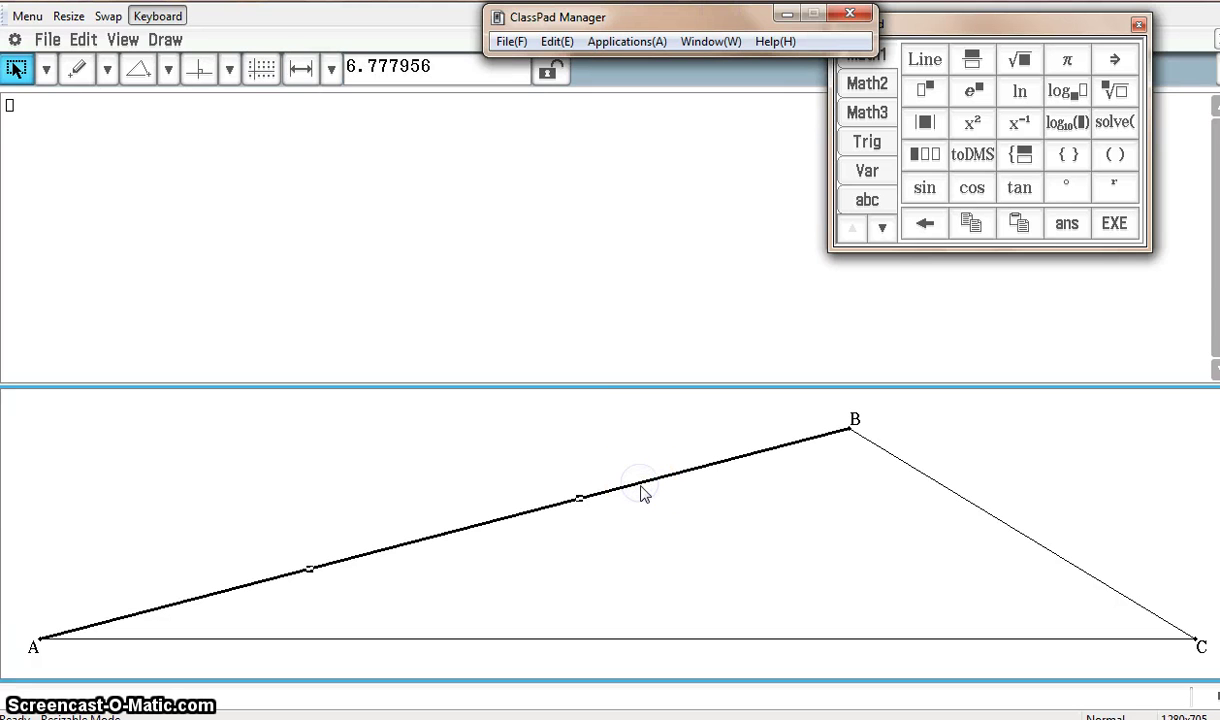
left_click_drag(641, 490, 223, 207)
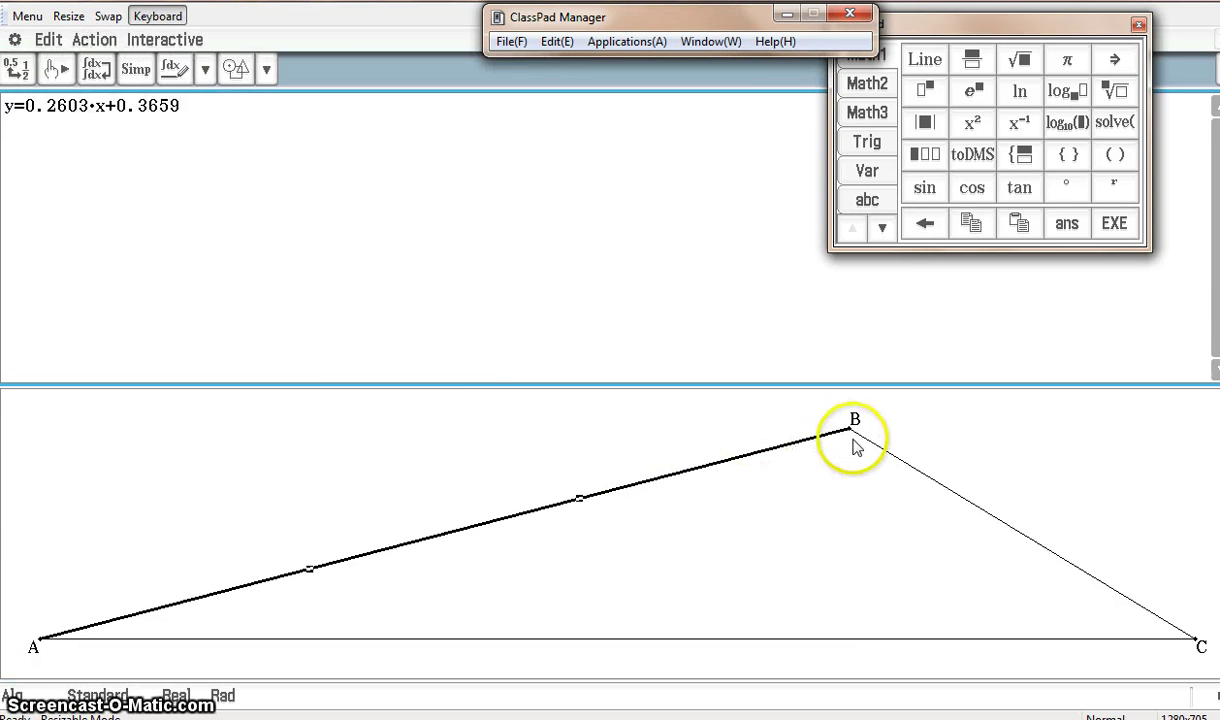
left_click_drag(868, 447, 226, 205)
Select sides AC, AB and BC and carry them into Main as a vertex coordinate matrix.
left_click(395, 402)
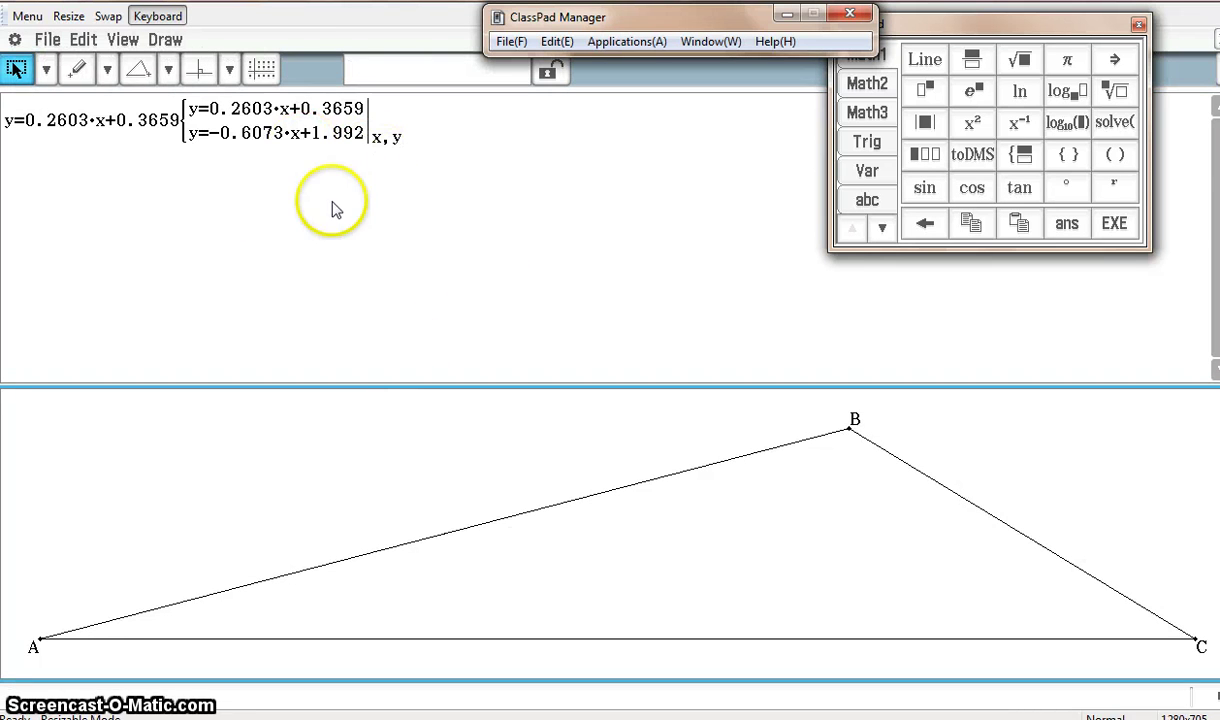
left_click(645, 638)
left_click(624, 490)
left_click(910, 470)
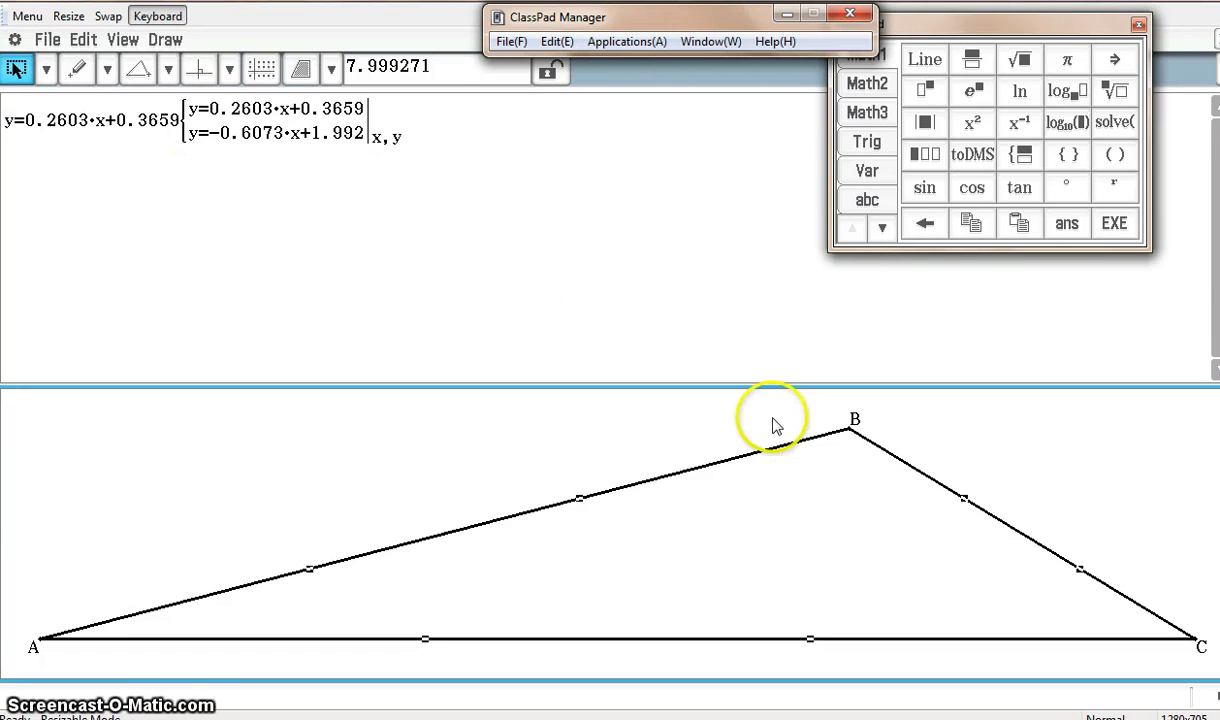
left_click(498, 188)
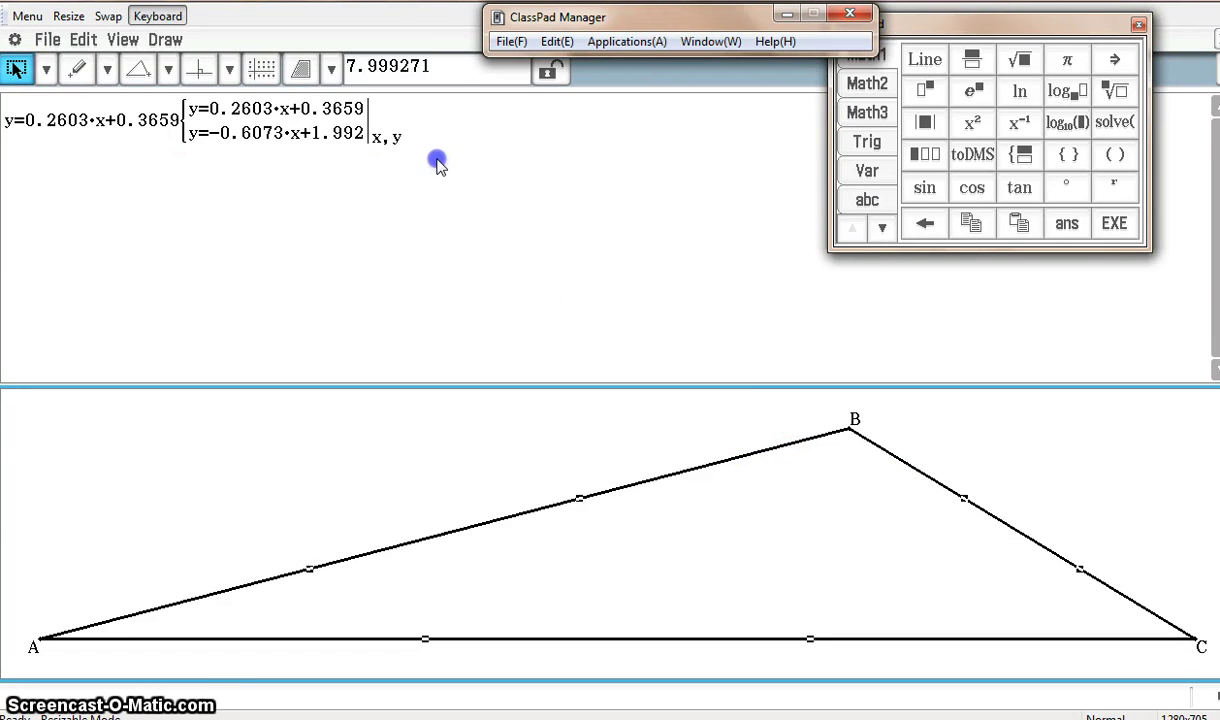
left_click(407, 146)
key("Return")
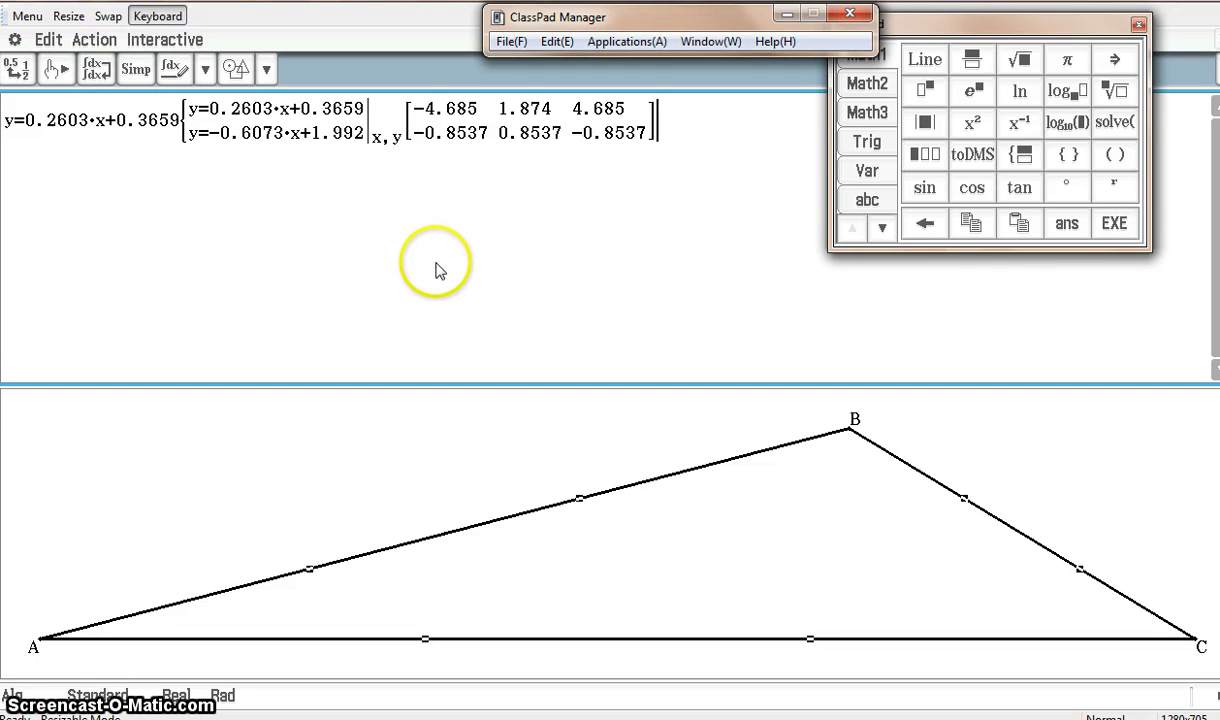
Dismiss the Wrong Argument Type error and delete the matrix and line system from Main.
left_click(518, 457)
left_click(510, 321)
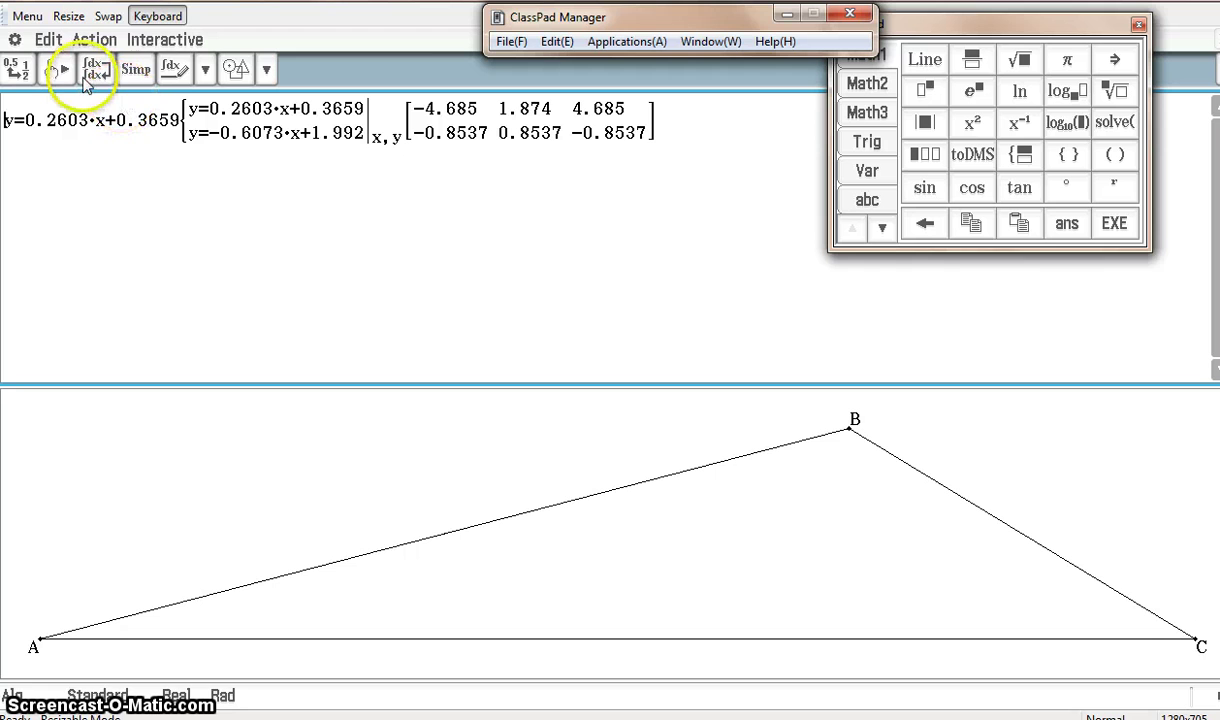
left_click(716, 46)
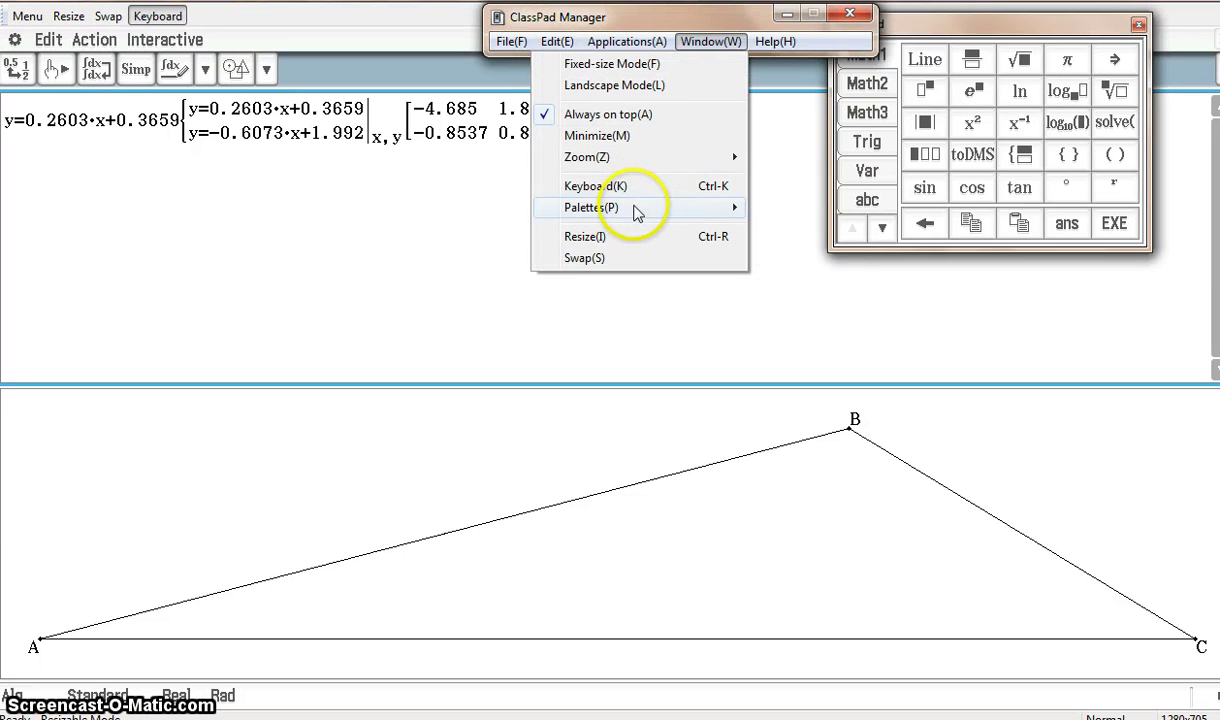
left_click(758, 242)
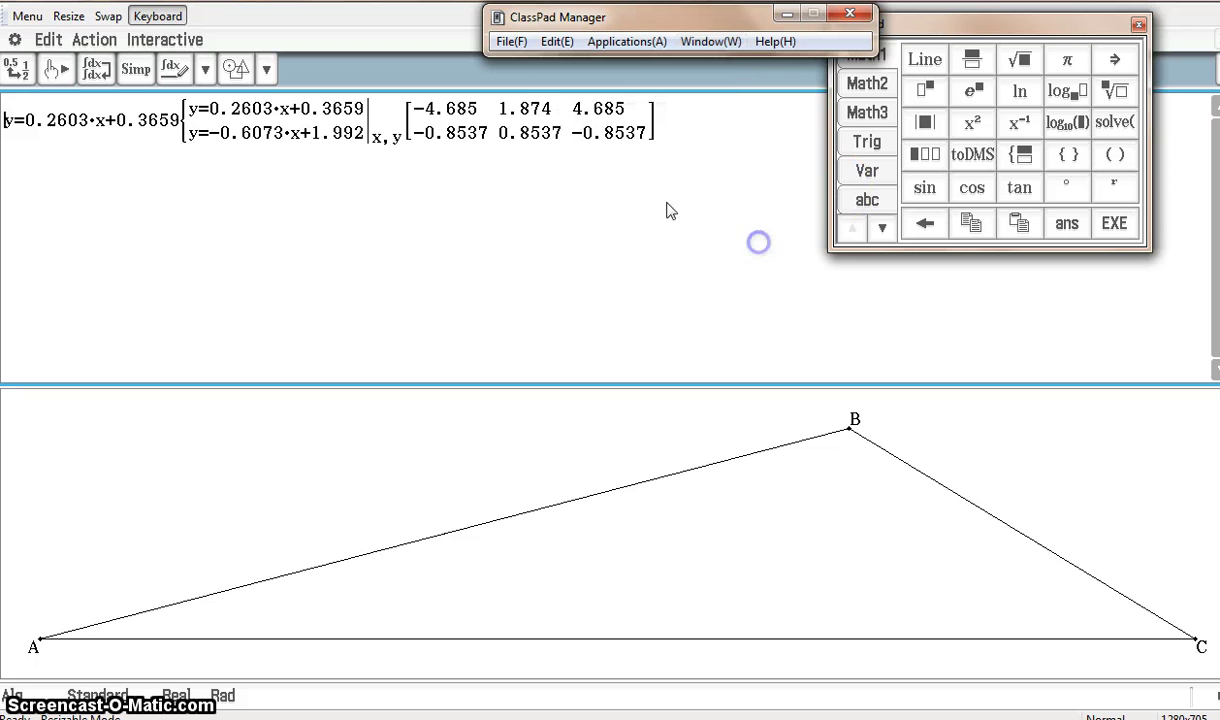
left_click(54, 175)
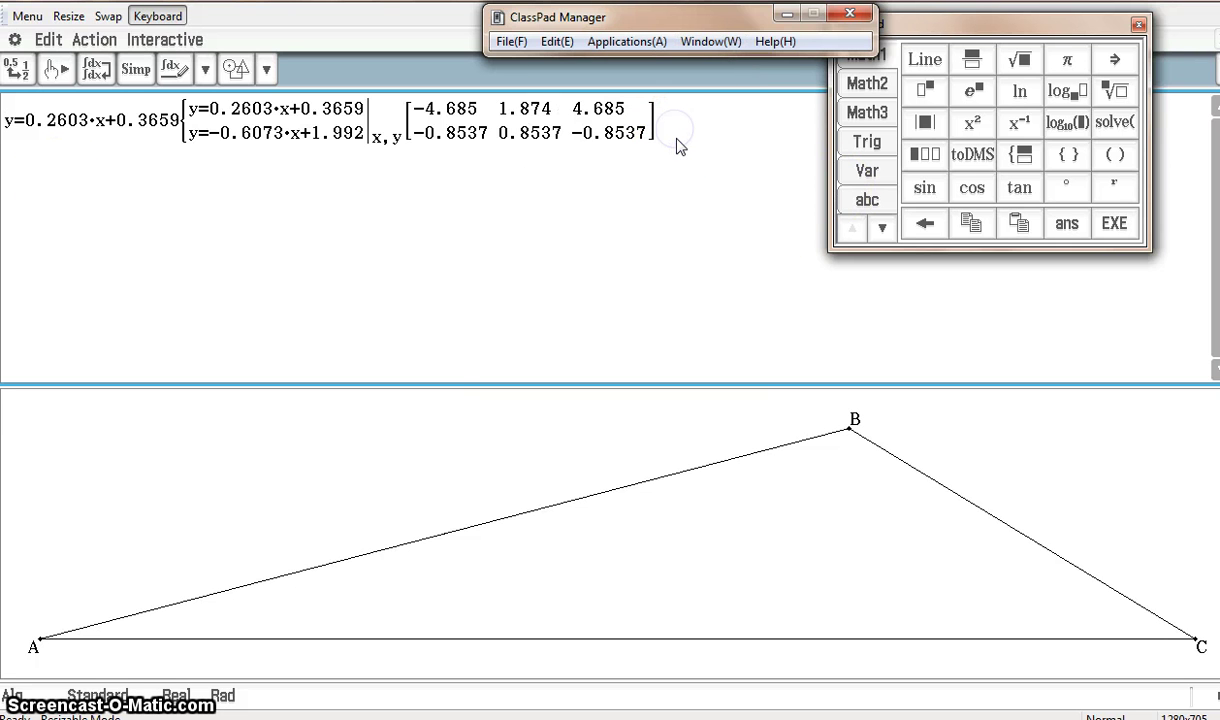
left_click(628, 358)
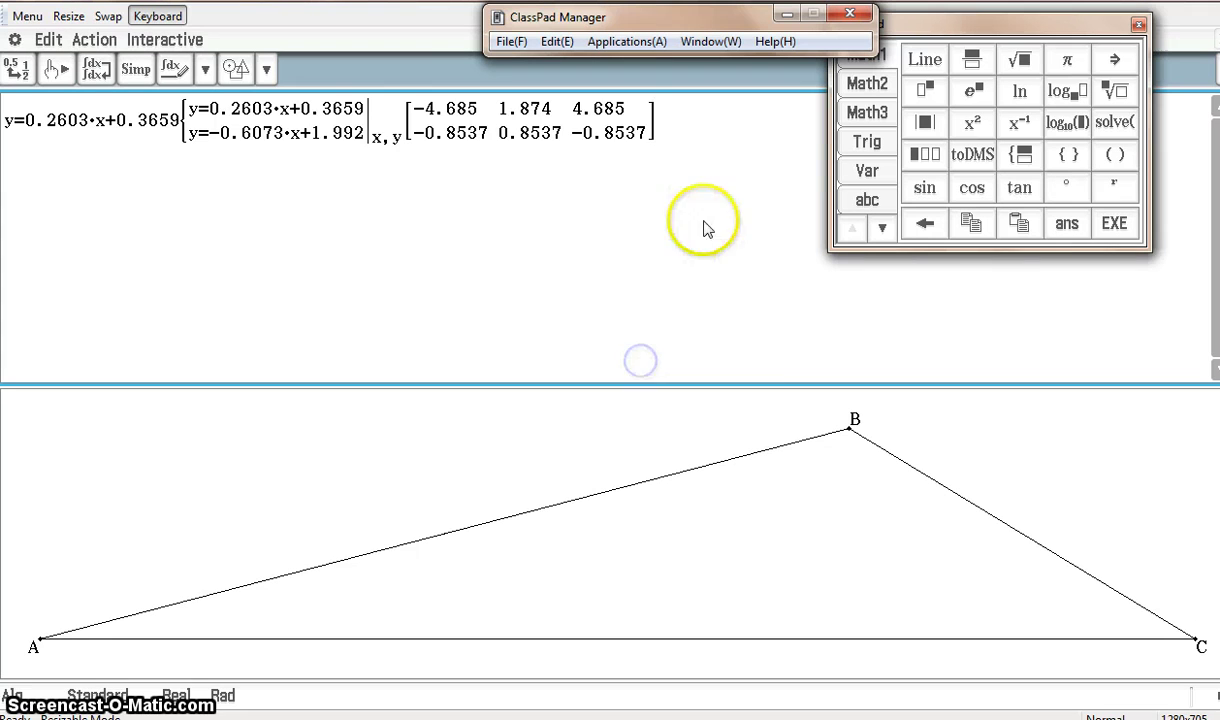
key("shift+Left")
key("BackSpace")
key("BackSpace")
key("BackSpace")
key("BackSpace")
key("BackSpace")
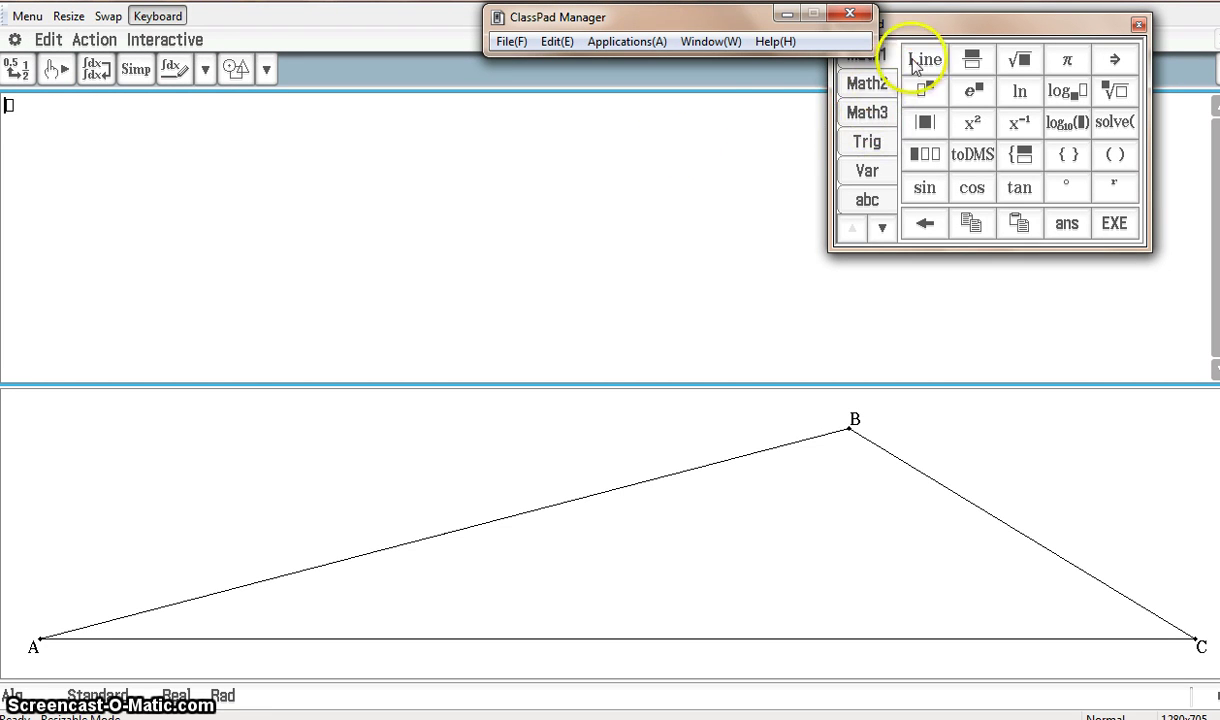
Build a fraction with √π in the numerator and a logarithm with an empty base.
left_click_drag(936, 37, 975, 55)
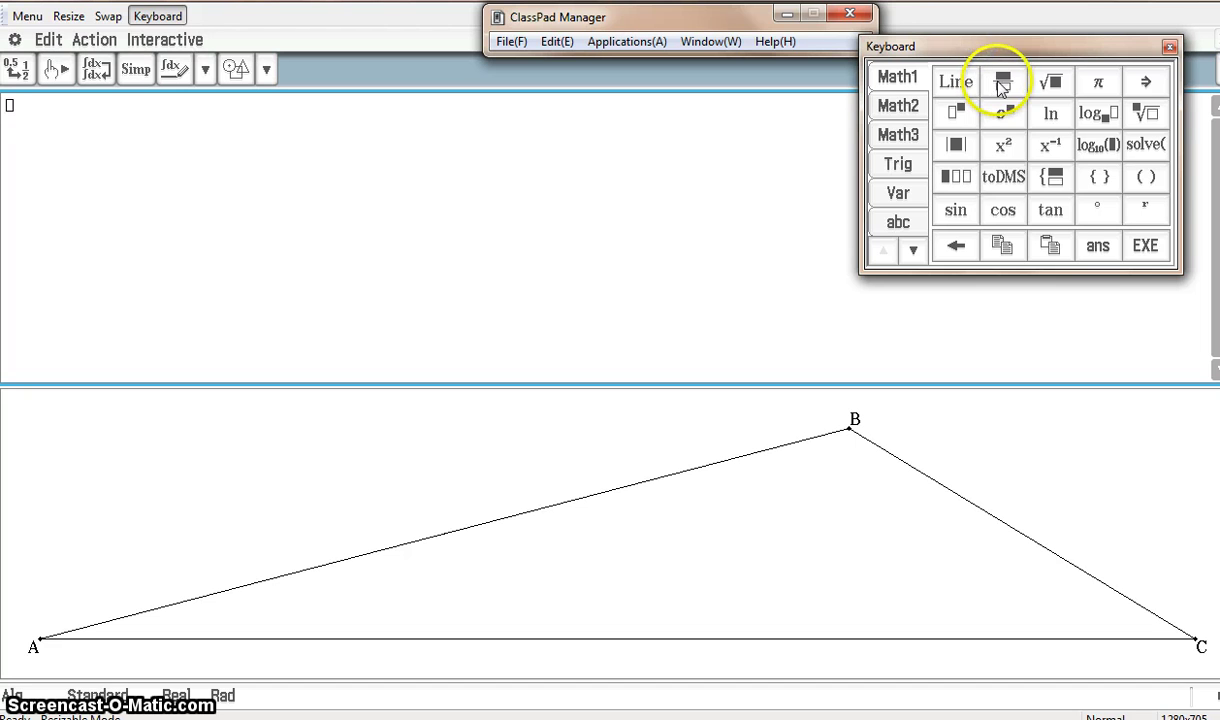
left_click(1003, 84)
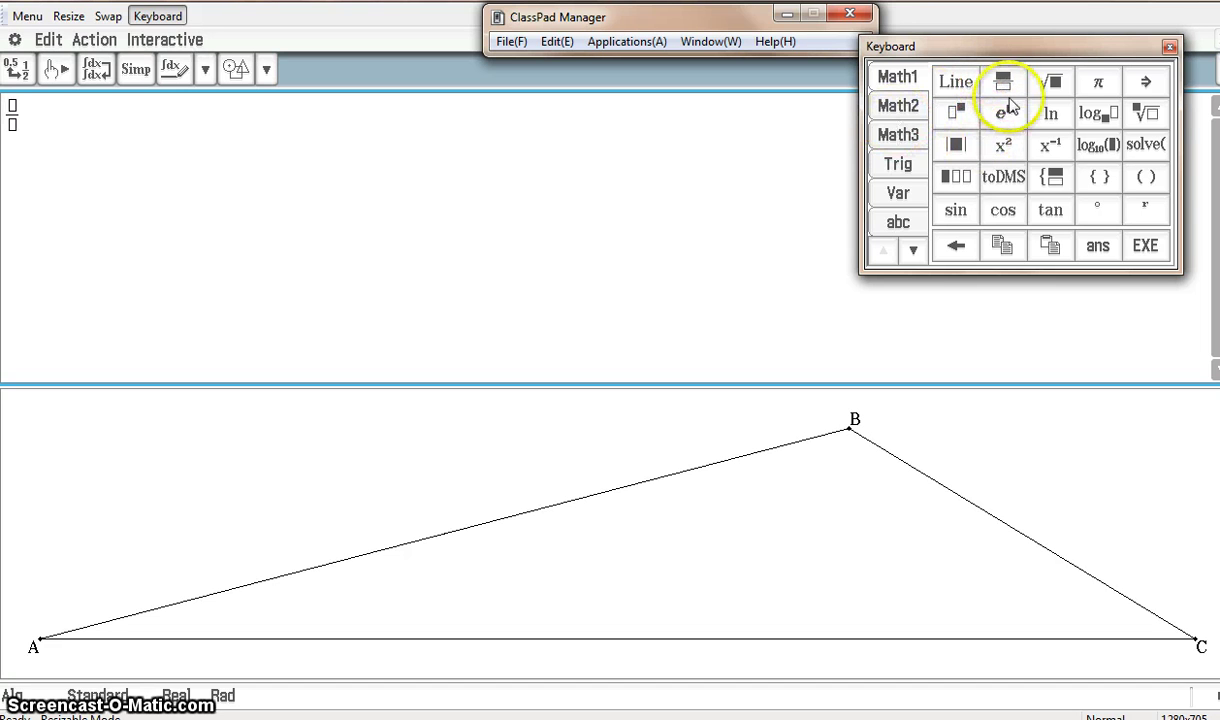
left_click(1050, 81)
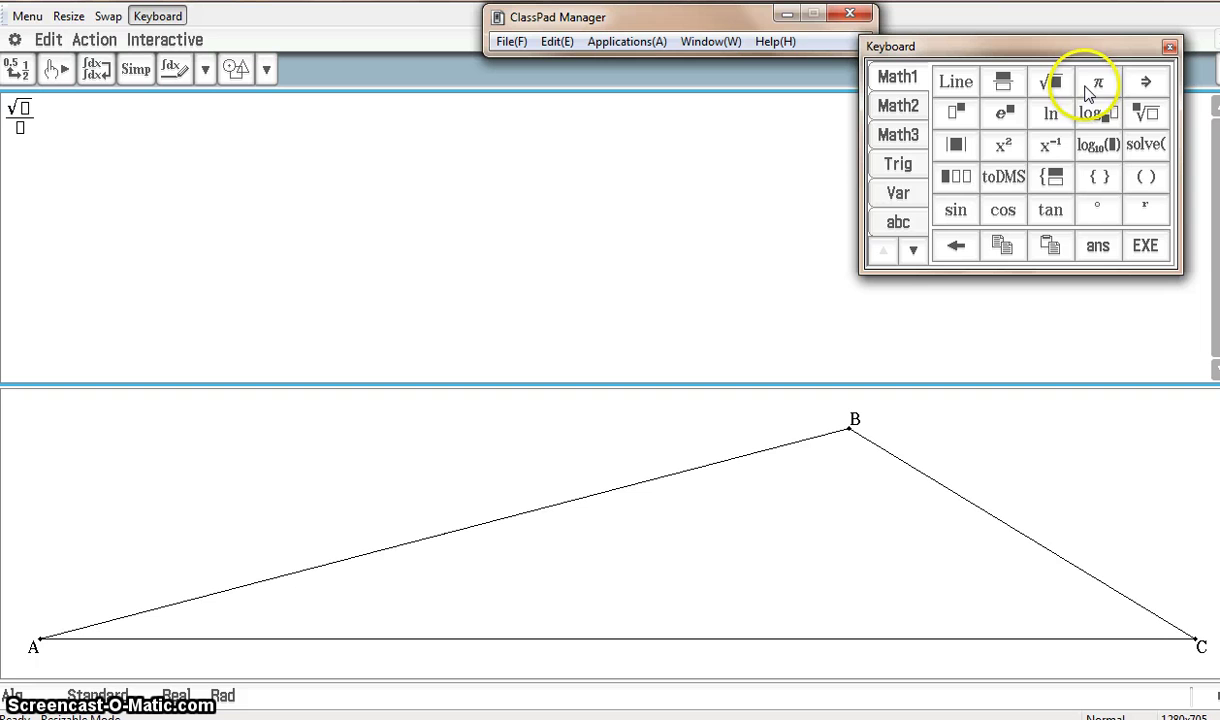
left_click(1096, 86)
left_click(1097, 114)
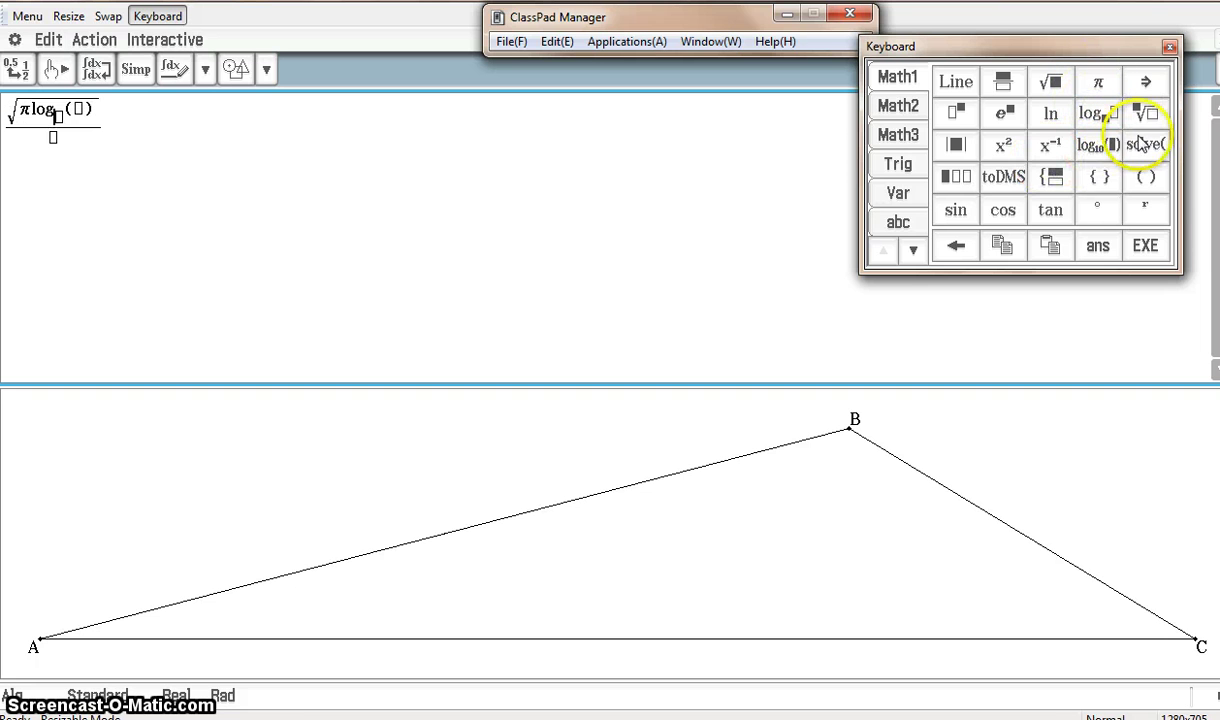
Nest derivative, second-derivative, integral, 2x1 matrix and piecewise templates from Math2 and Math3.
left_click(899, 106)
left_click(1006, 147)
left_click(1055, 152)
left_click(1099, 147)
left_click(1003, 177)
left_click(910, 137)
left_click(1099, 145)
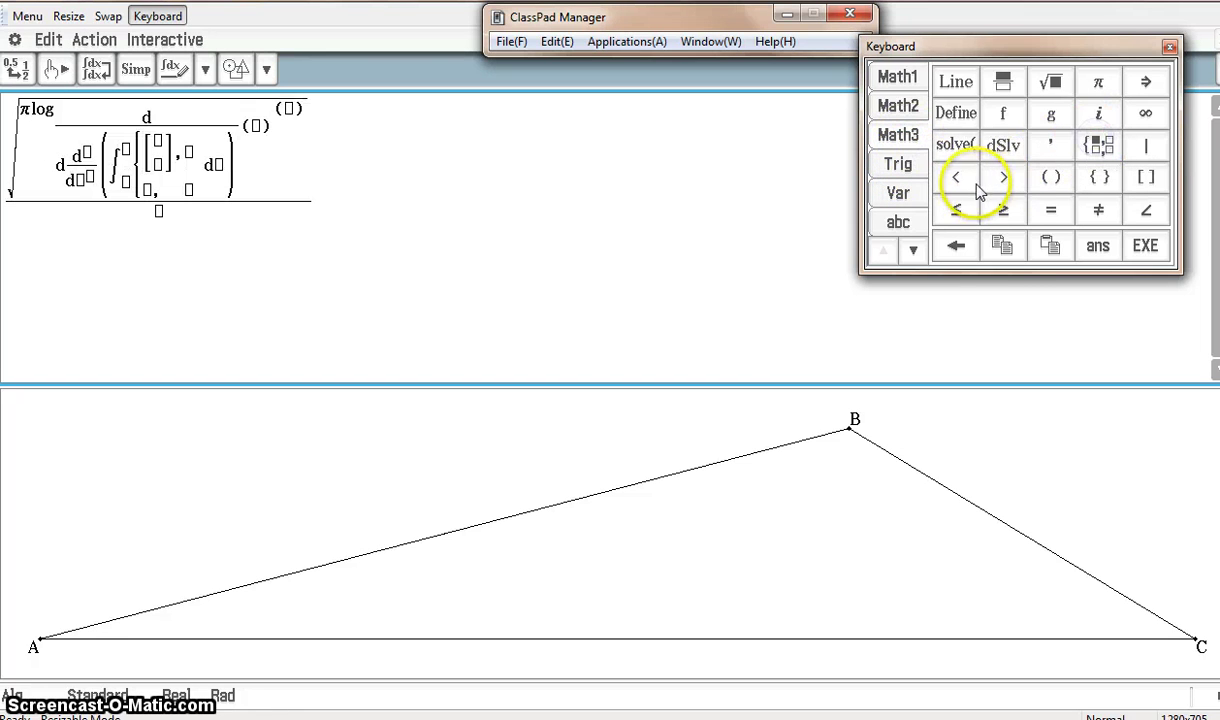
Cycle through the Trig, Var, abc, Catalog, Number and Advance key sets, then delete the expression.
left_click(914, 170)
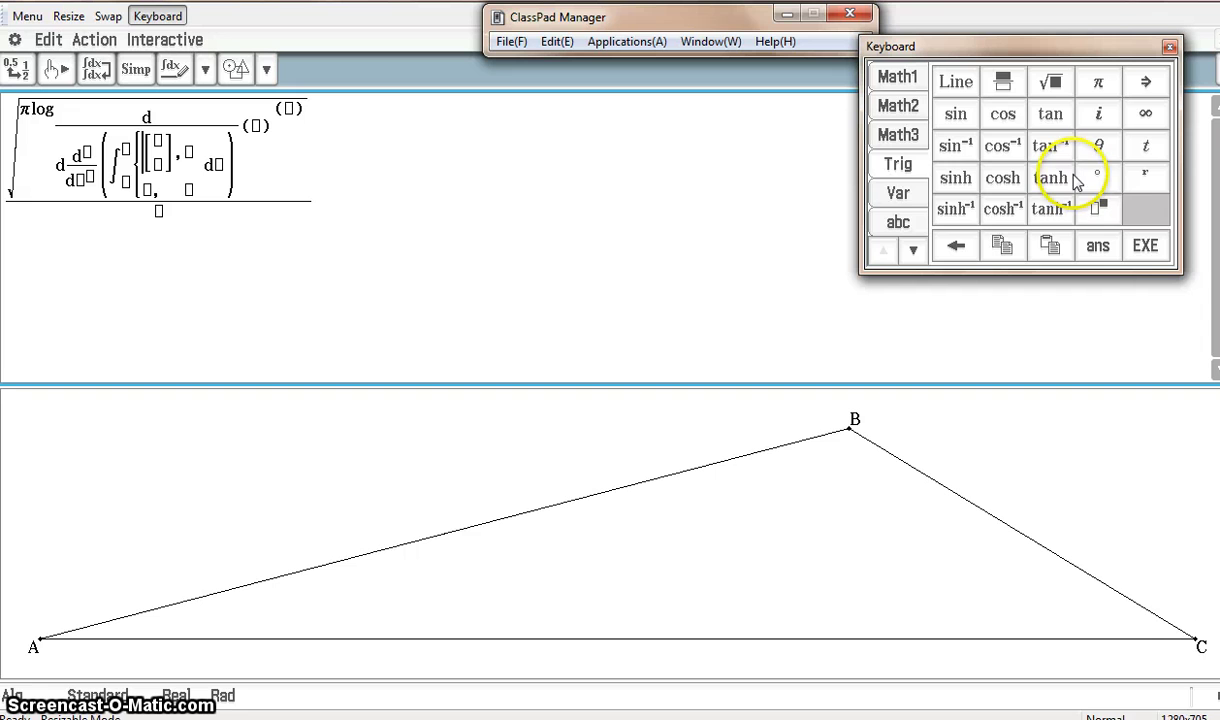
left_click(918, 193)
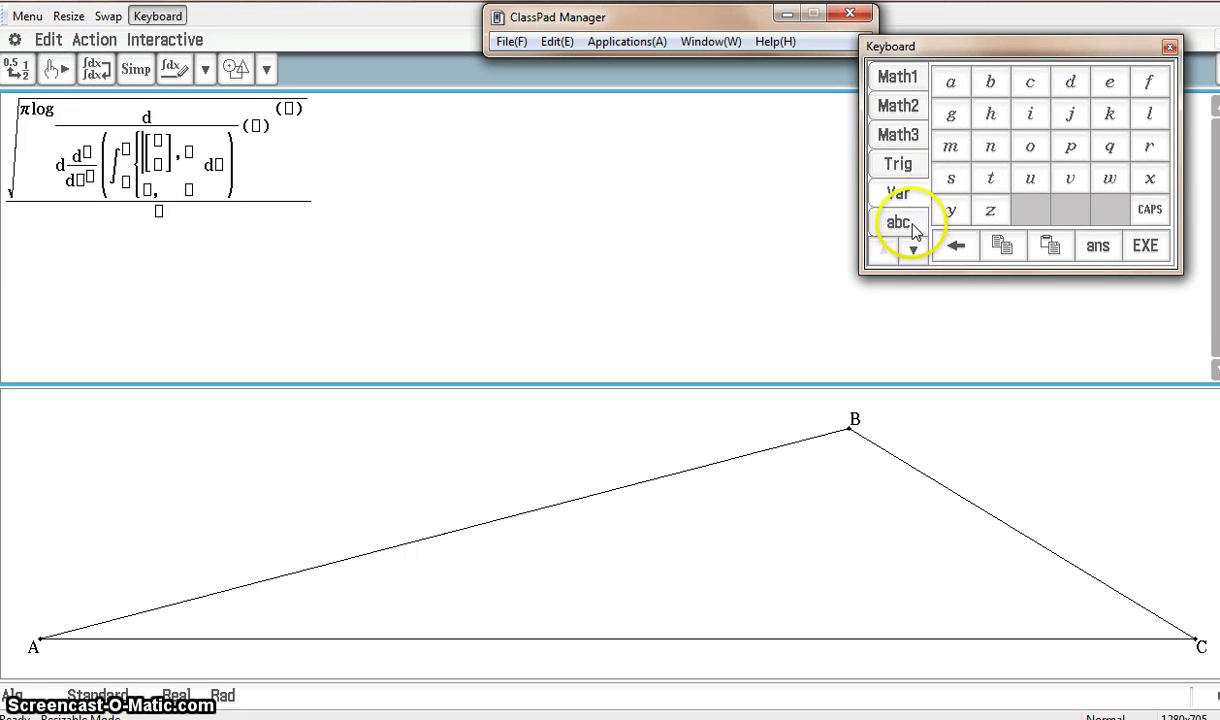
left_click(905, 224)
left_click(918, 250)
left_click(915, 250)
left_click(898, 105)
left_click(891, 134)
left_click(897, 77)
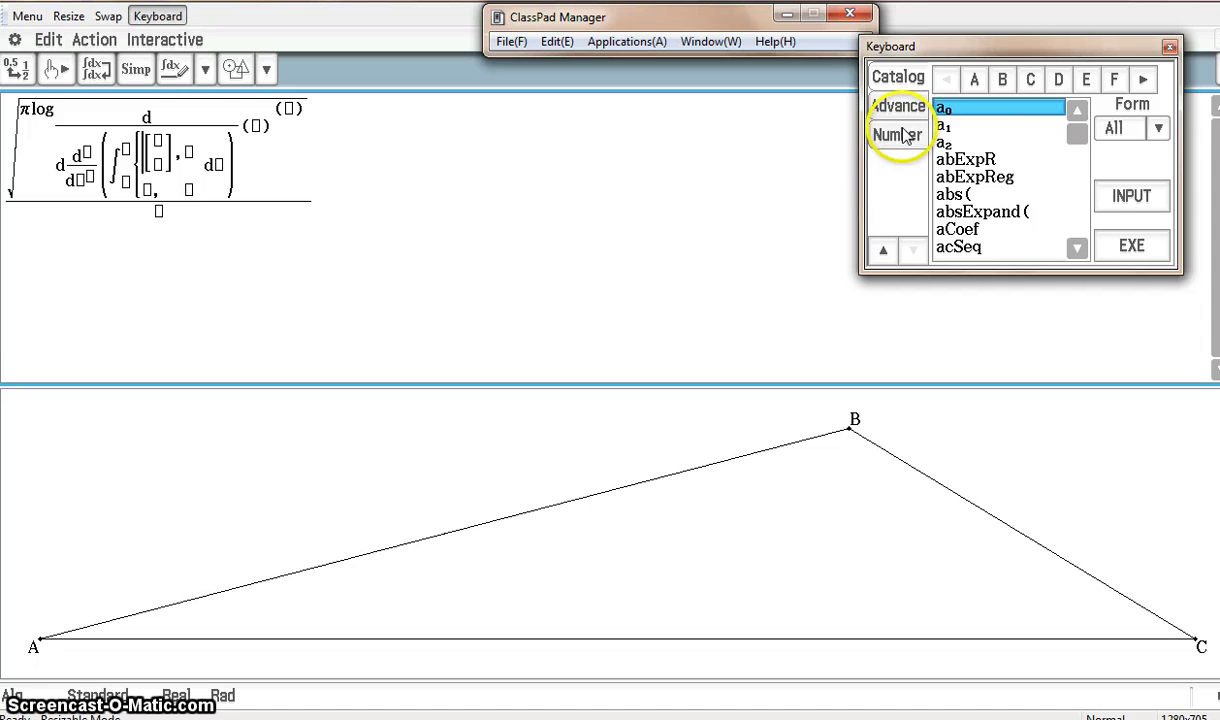
left_click(905, 135)
left_click(906, 110)
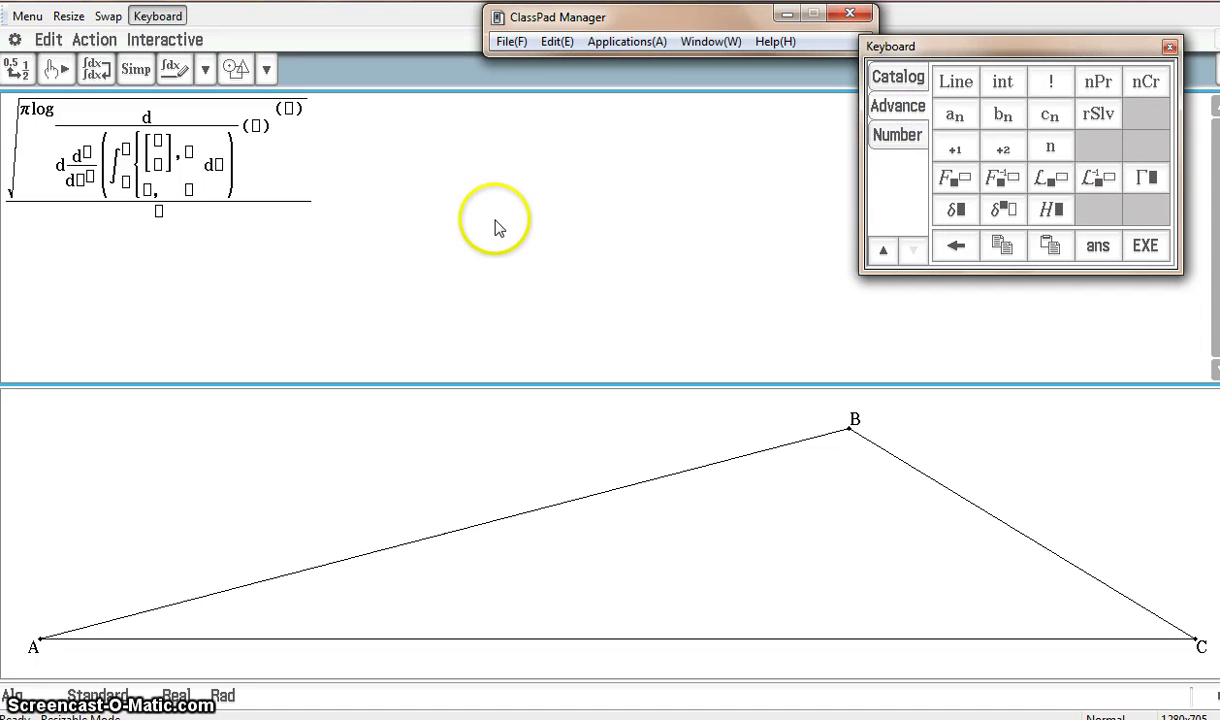
left_click(320, 190)
key("Delete")
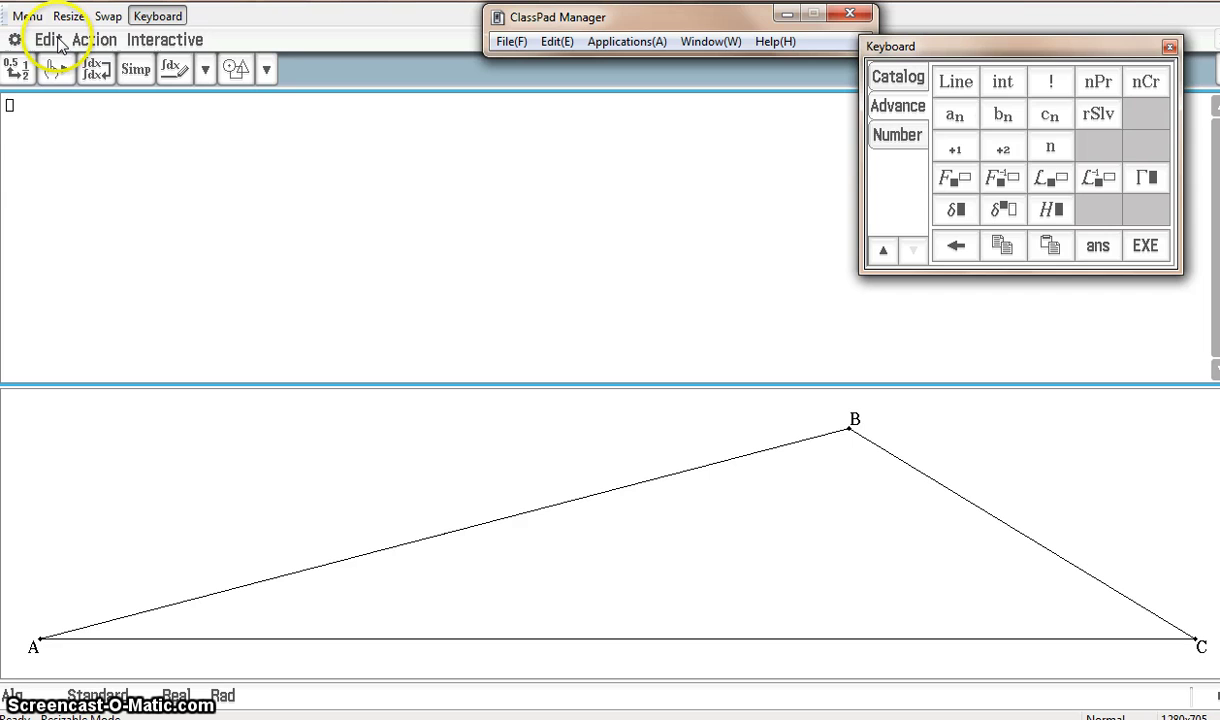
Visit DiffEq-Graph from the Menu, then open Graph & Table with its empty y1–y10 editor.
left_click(25, 16)
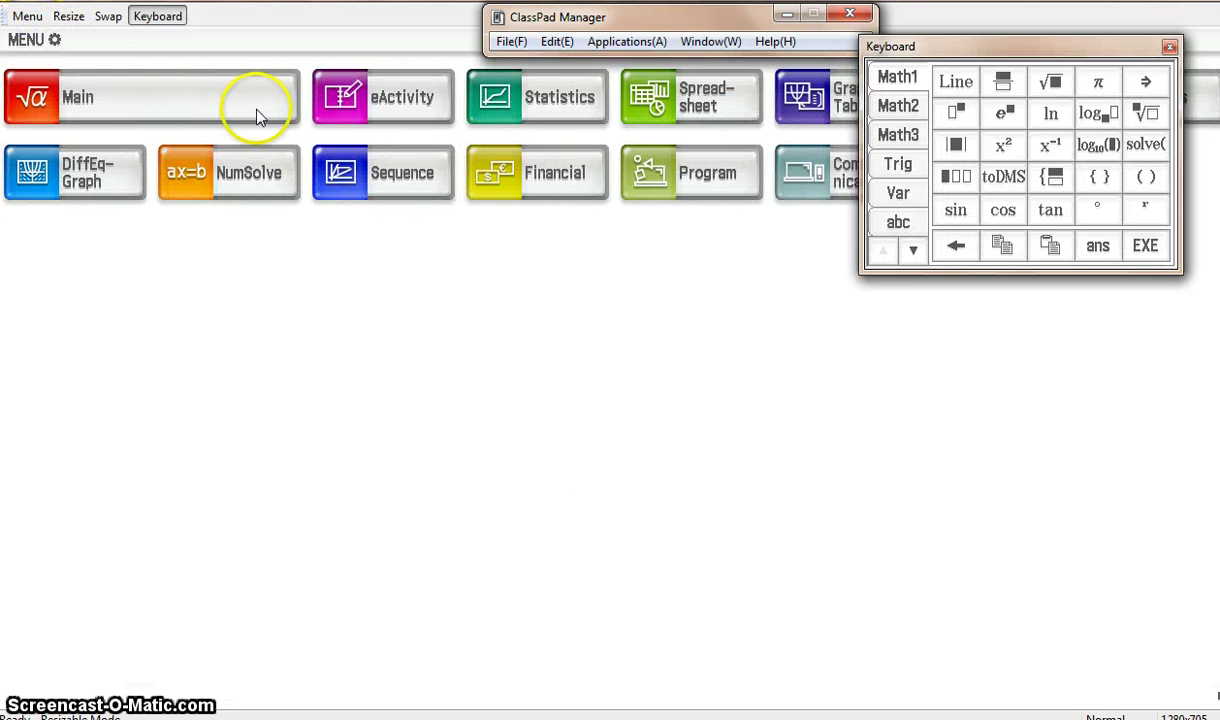
left_click(97, 185)
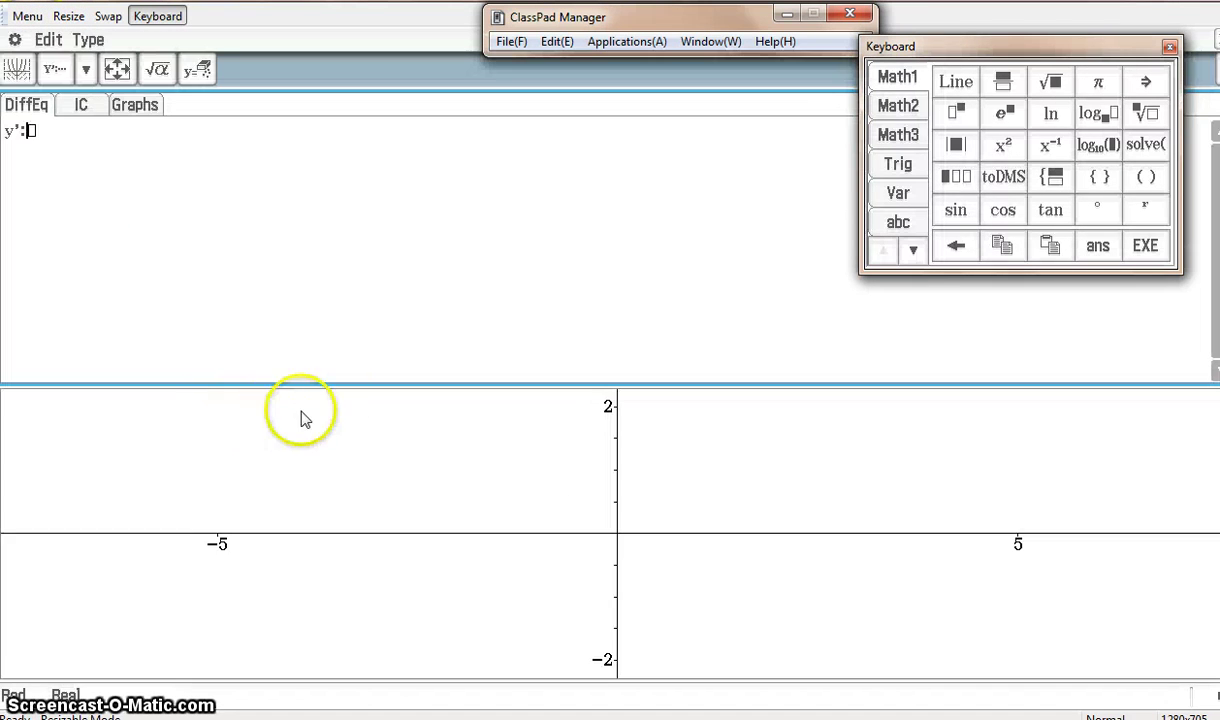
left_click(25, 22)
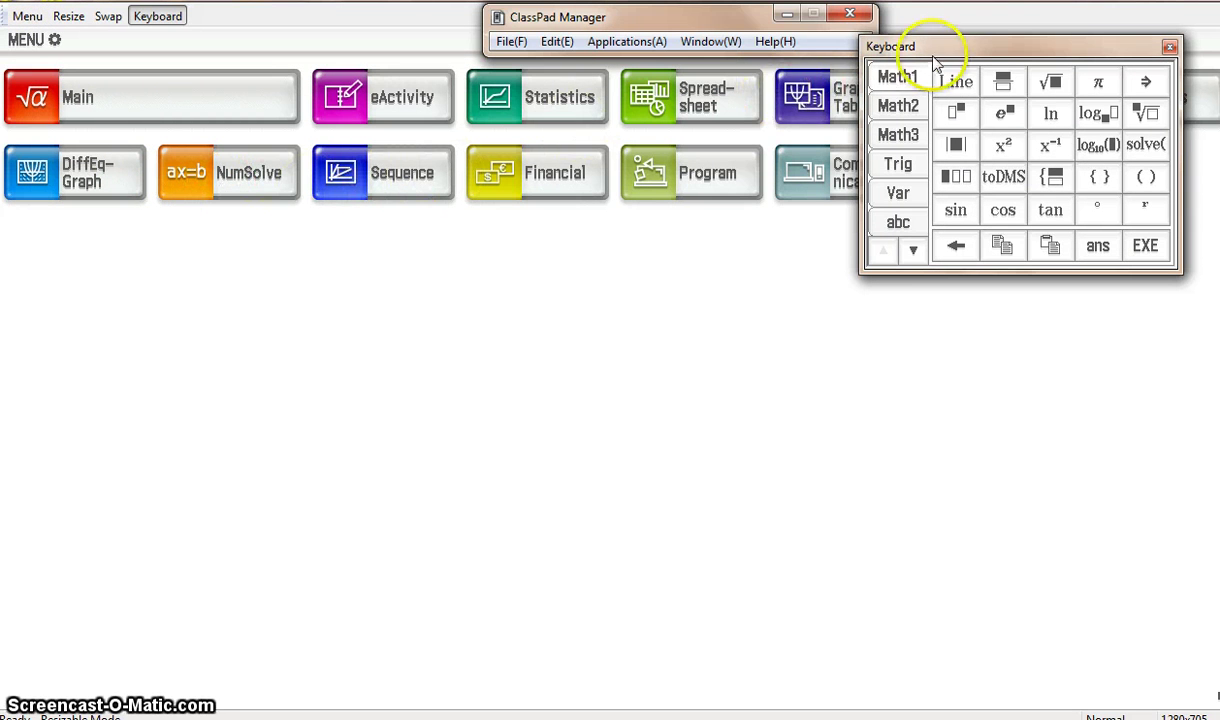
left_click_drag(953, 53, 807, 262)
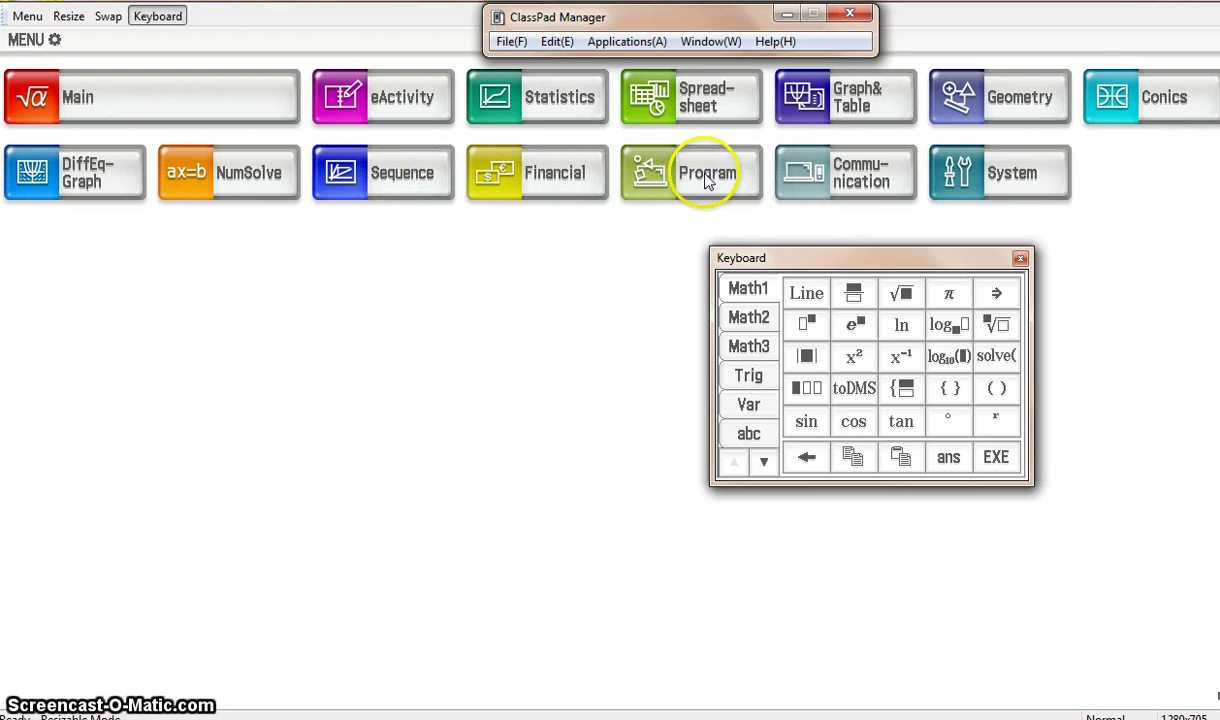
left_click(858, 97)
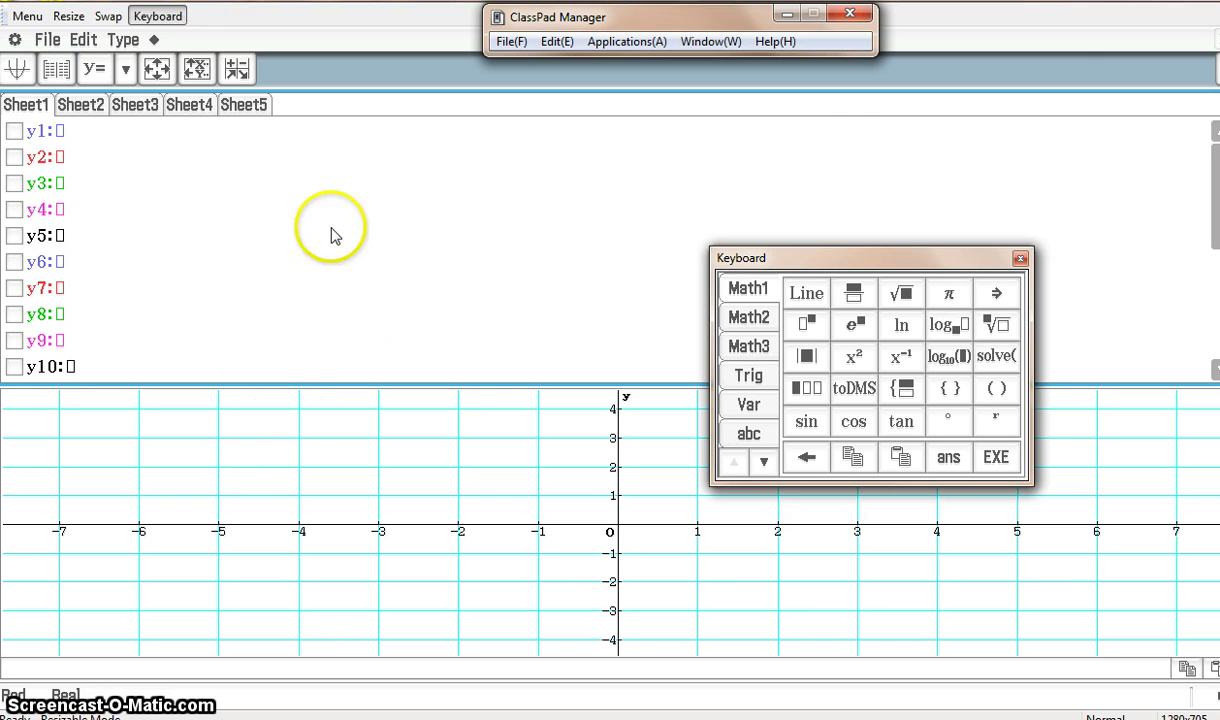
Open Main with a graph pane below, enter y=3x−5 and plot its line.
left_click(27, 16)
left_click(256, 118)
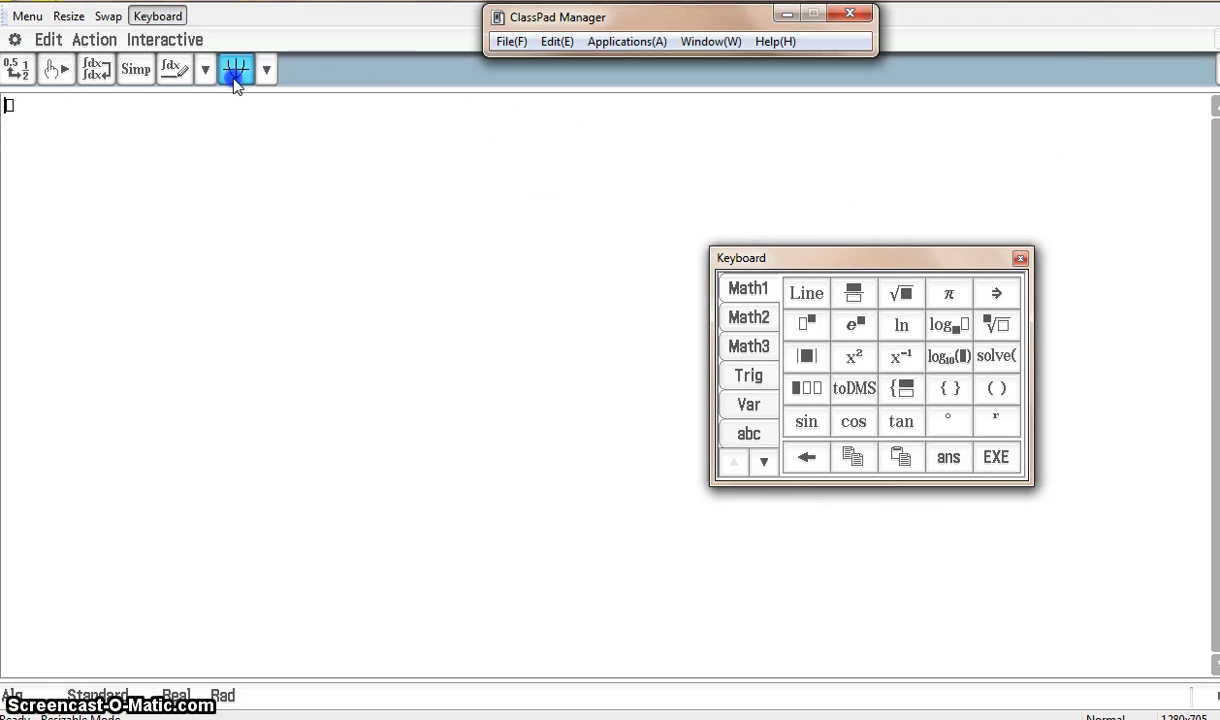
left_click(236, 70)
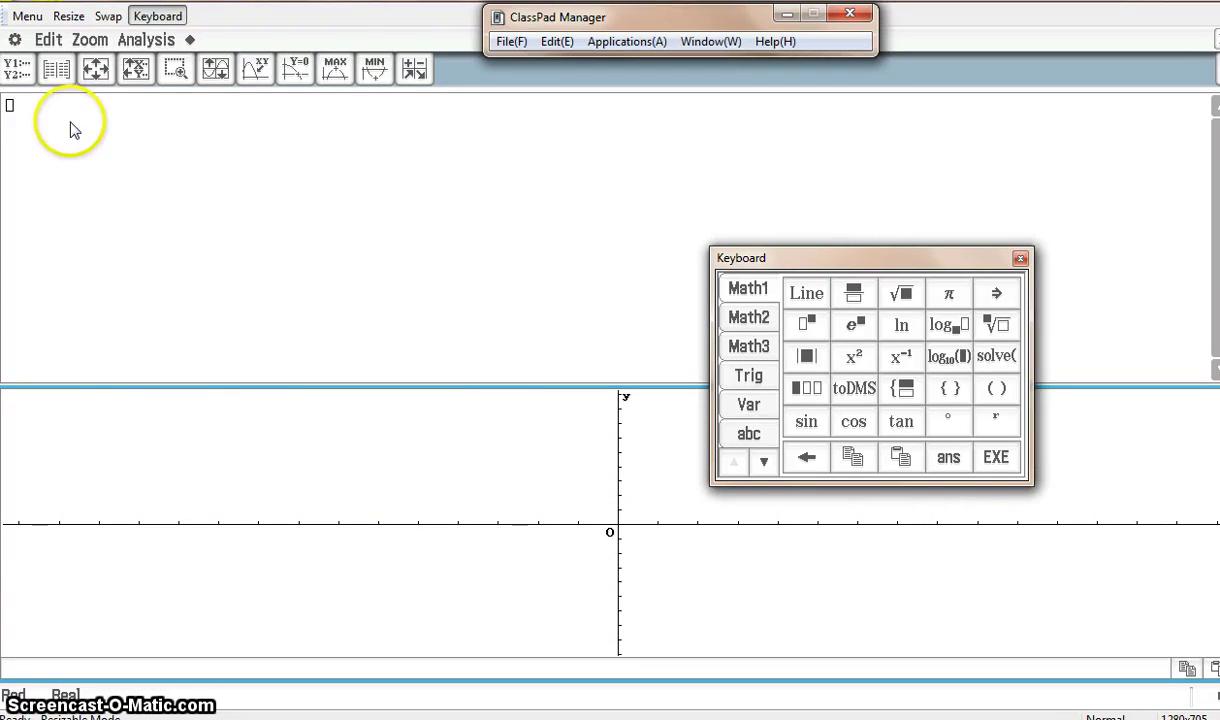
left_click(30, 116)
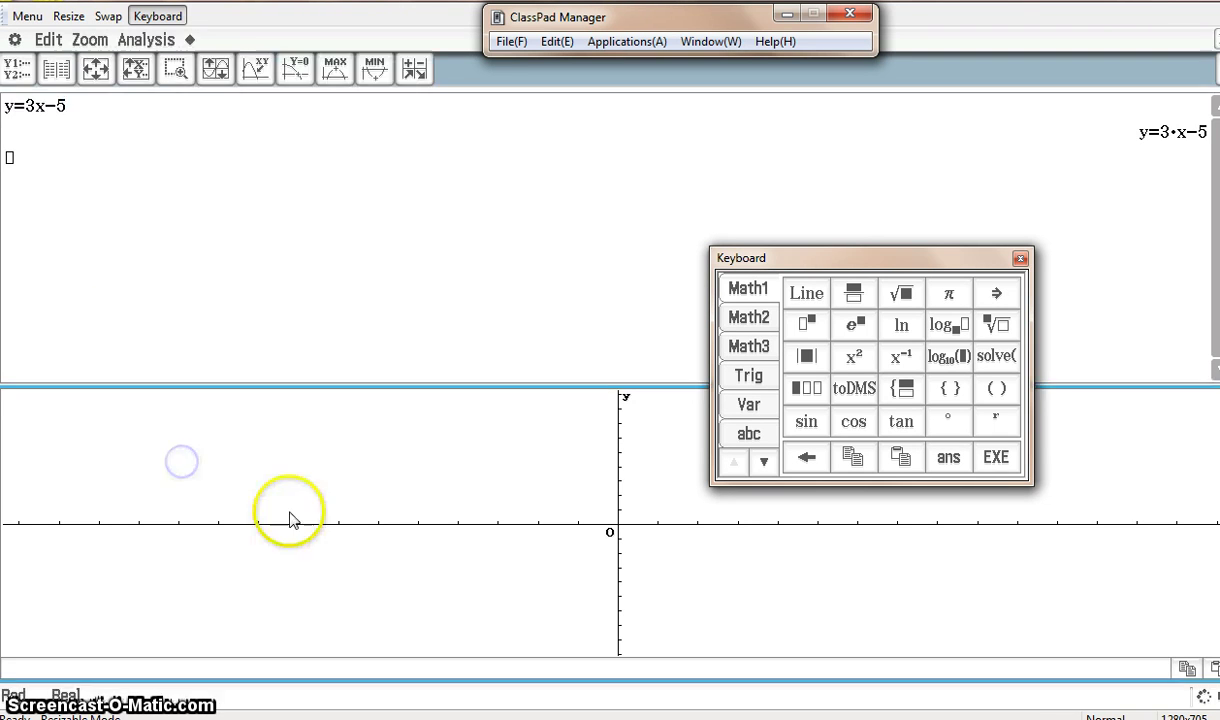
left_click(702, 562)
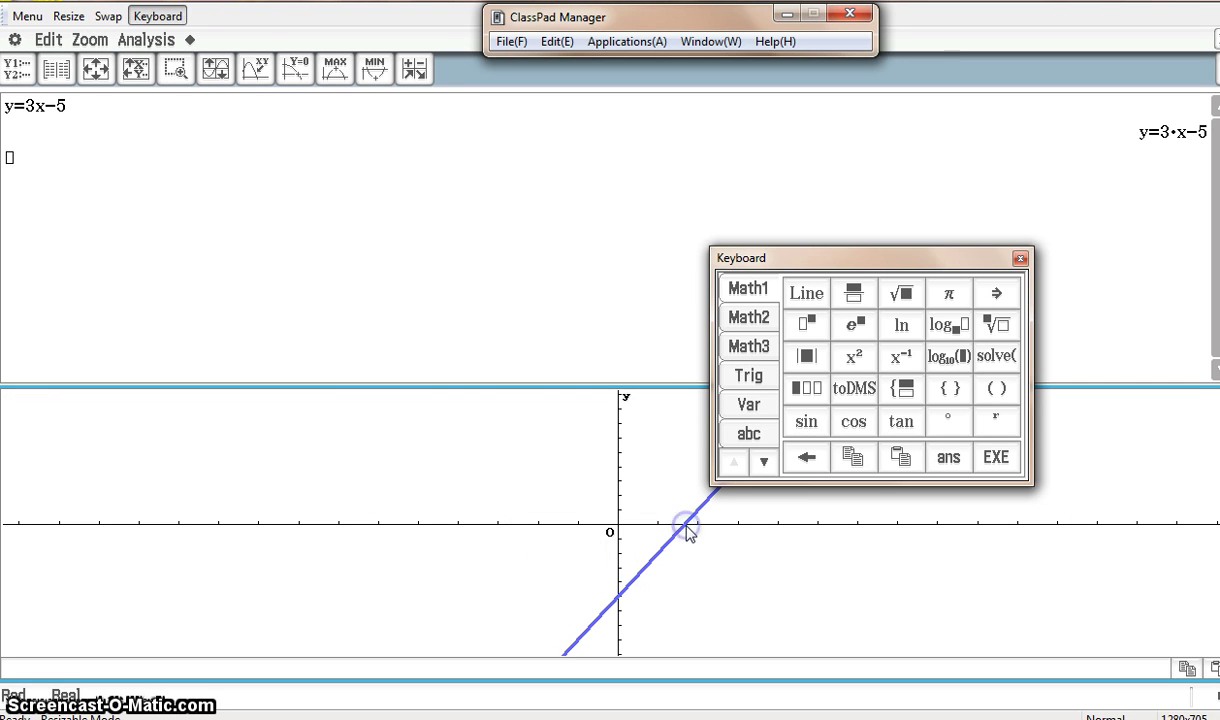
left_click(563, 176)
Switch the lower pane to Geometry and drag y=3x−5 in to draw its line.
left_click(266, 69)
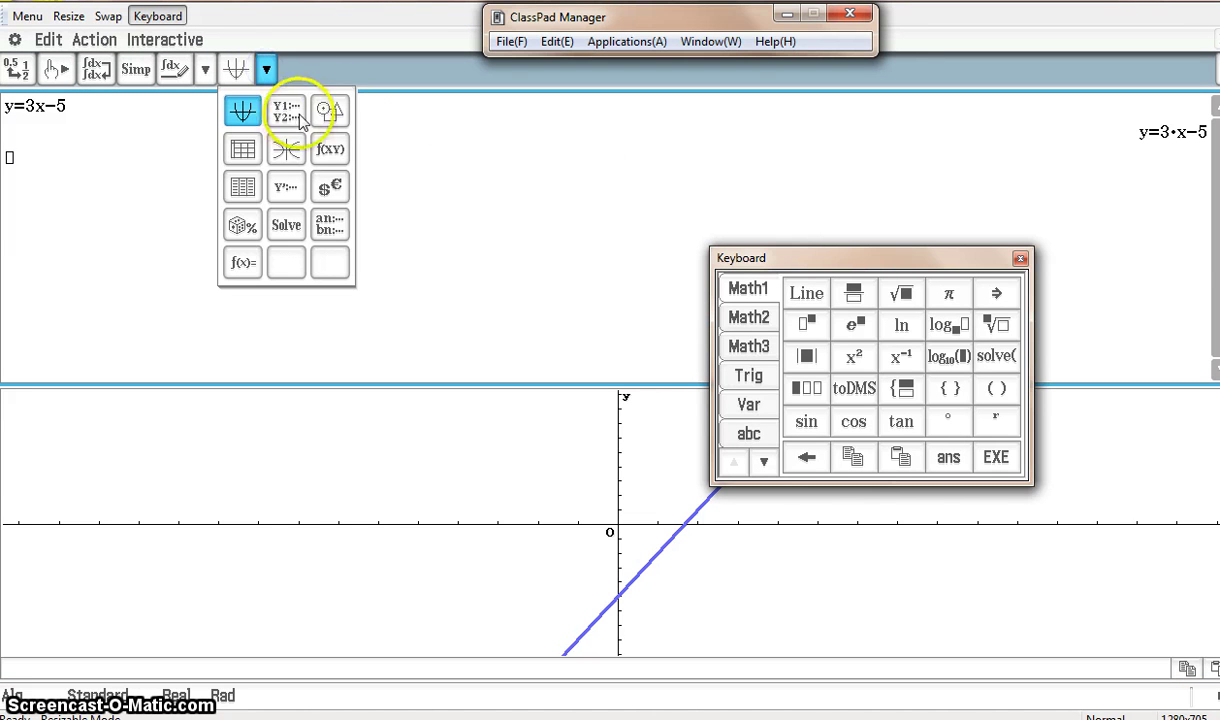
left_click(329, 114)
left_click(77, 108)
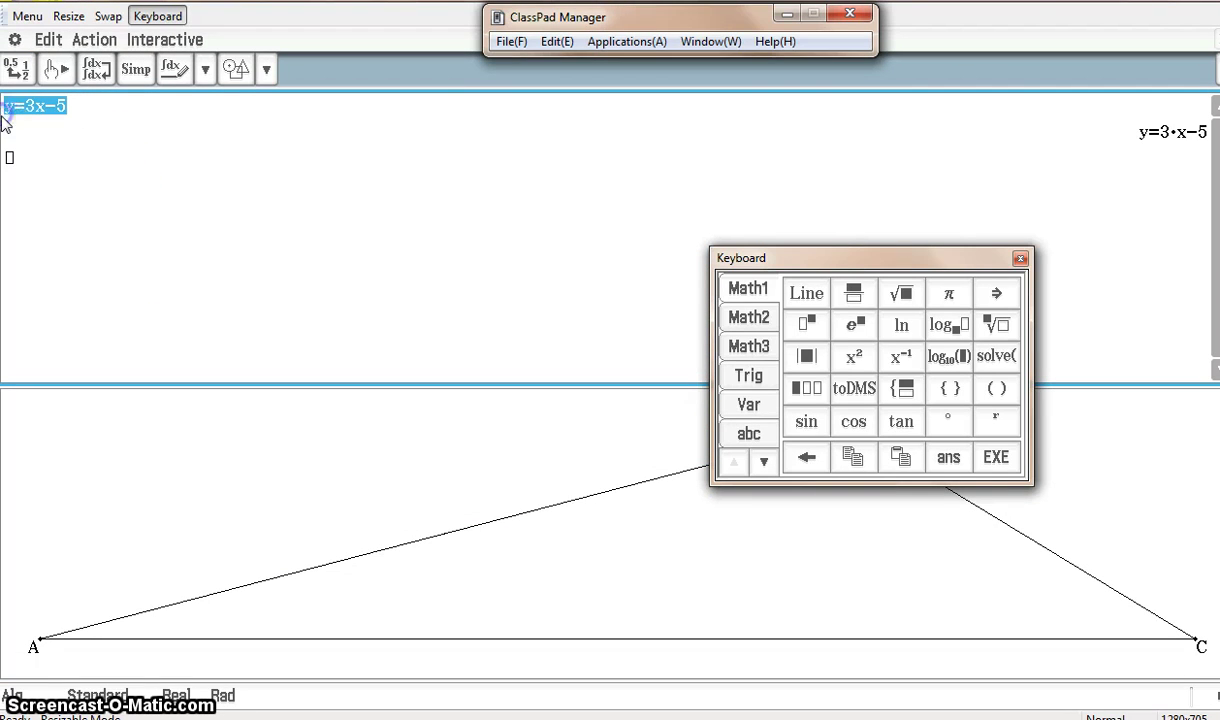
mouse_move(122, 278)
left_mouse_down()
mouse_move(291, 469)
mouse_move(286, 458)
left_mouse_up()
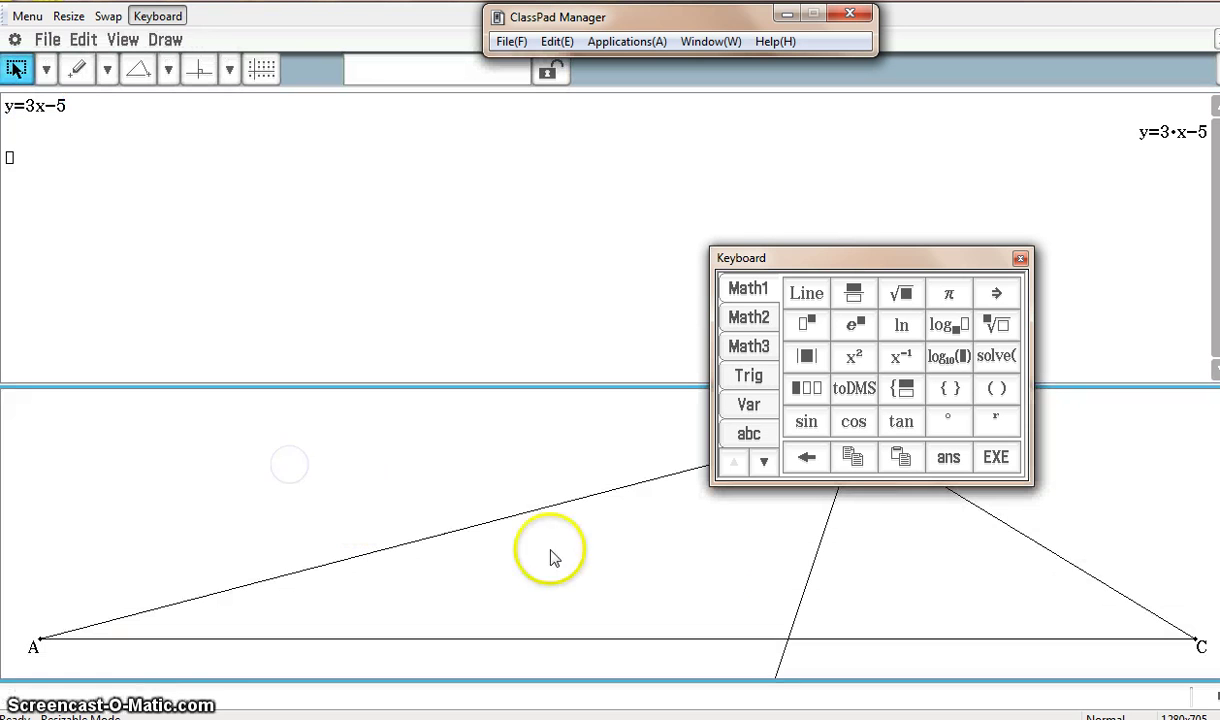
Drag the drawn line back into Main as y=3·x−5 and switch the lower pane to Graph.
left_click(808, 587)
left_click_drag(816, 558, 14, 175)
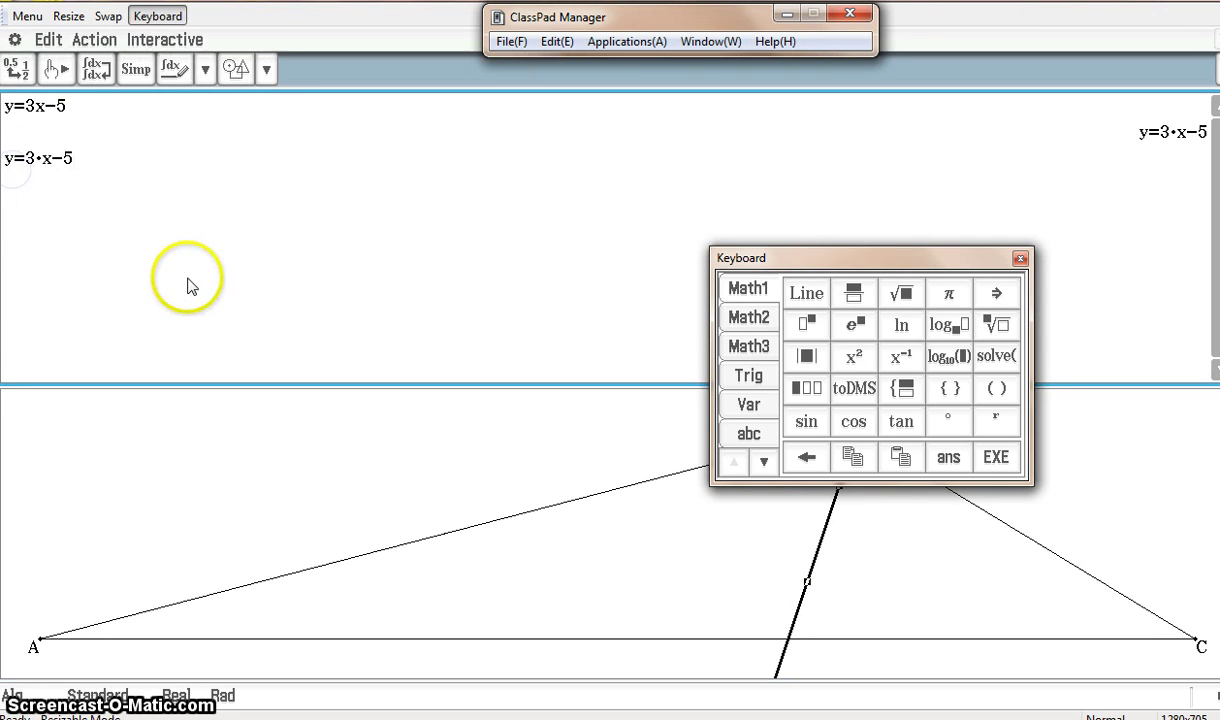
left_click(265, 70)
left_click(290, 149)
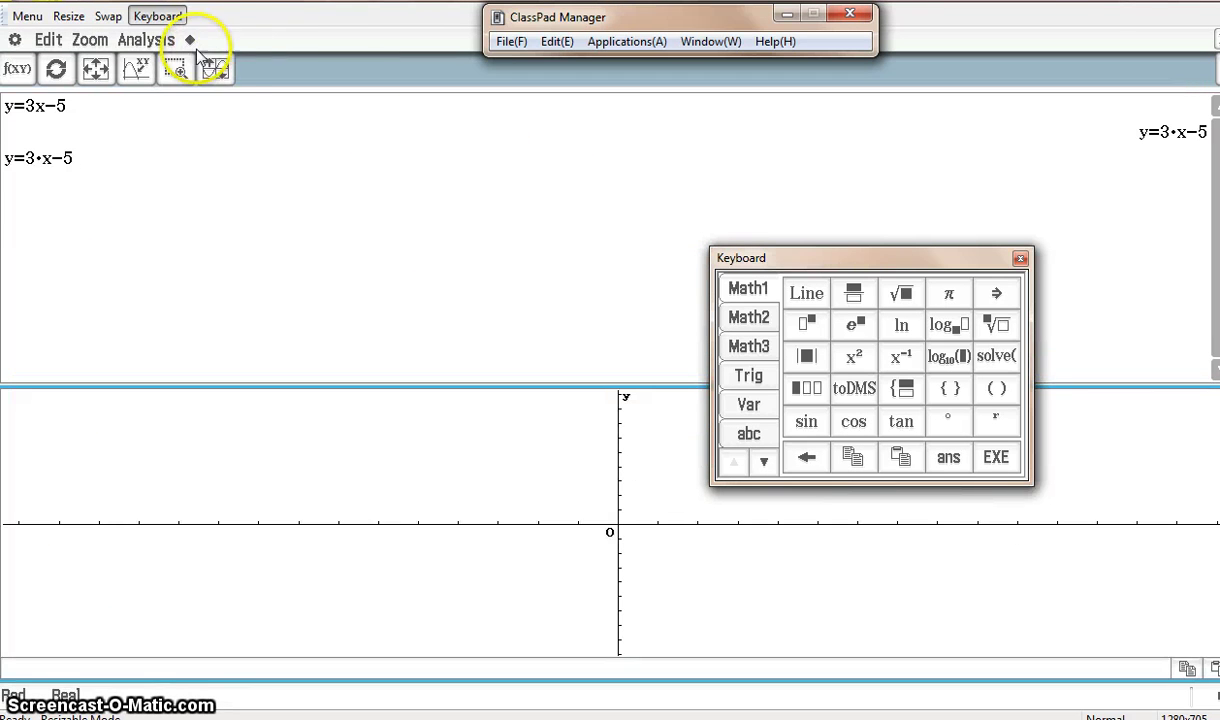
Load Arched_roof.c2p from the Picture folder as the graph's background picture.
left_click(189, 39)
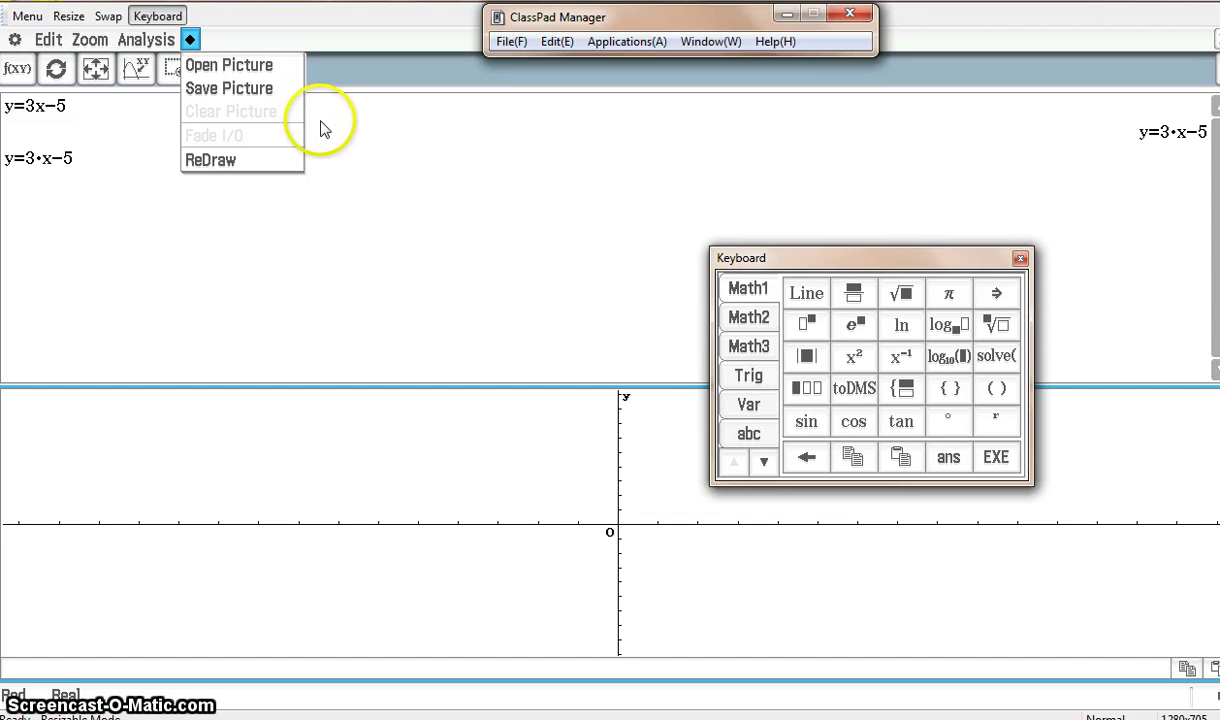
left_click(249, 66)
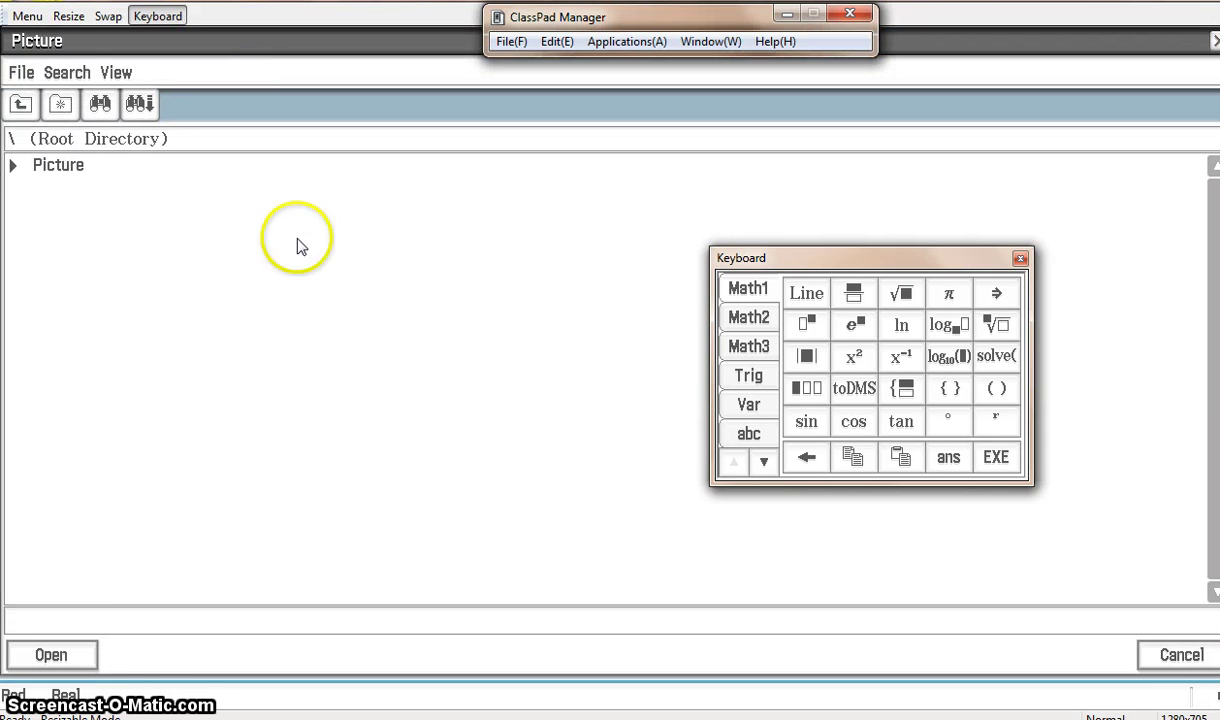
left_click(42, 168)
double_click(47, 172)
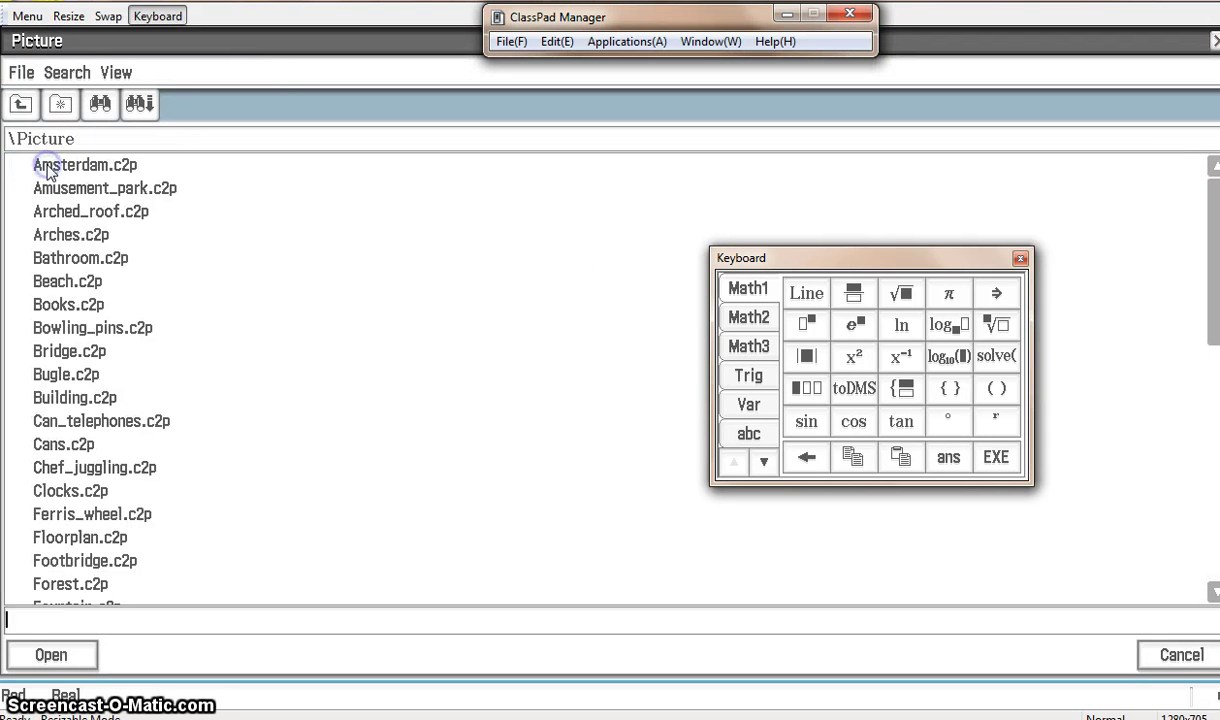
left_click(68, 214)
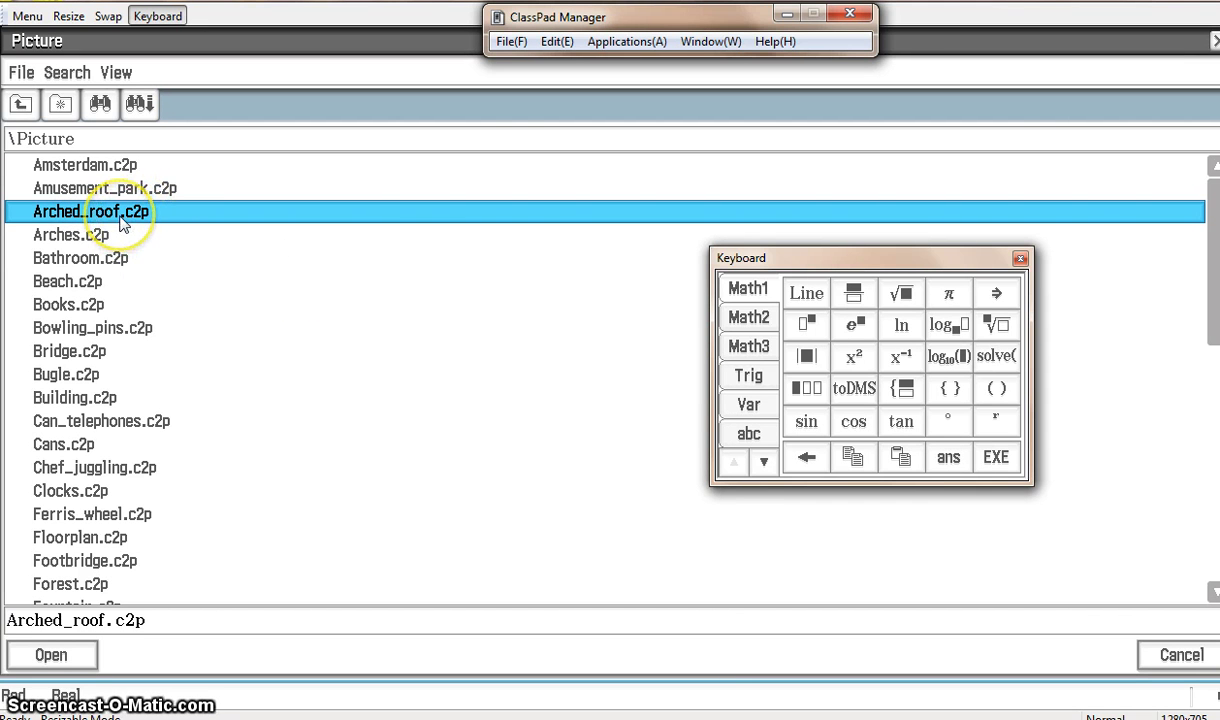
left_click(50, 655)
left_click_drag(535, 445, 430, 458)
Pan the graph axes so the origin sits low on the station photo near the tracks.
left_click_drag(850, 259, 963, 145)
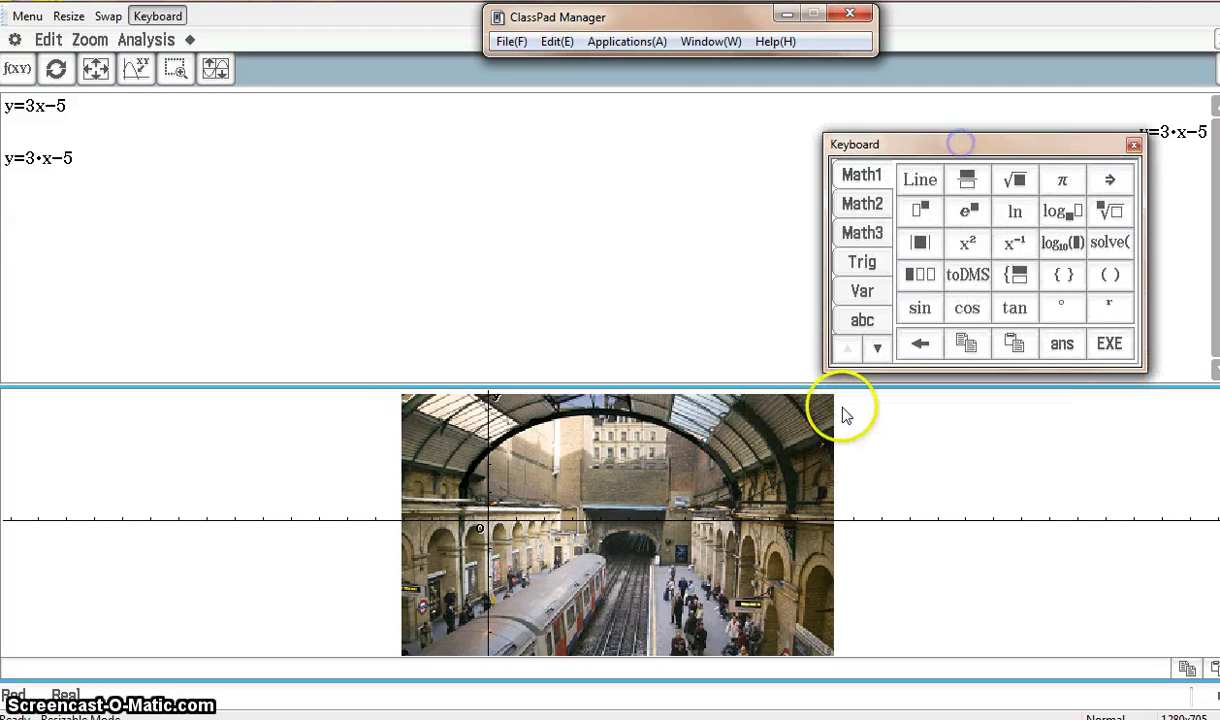
left_click_drag(773, 446, 918, 515)
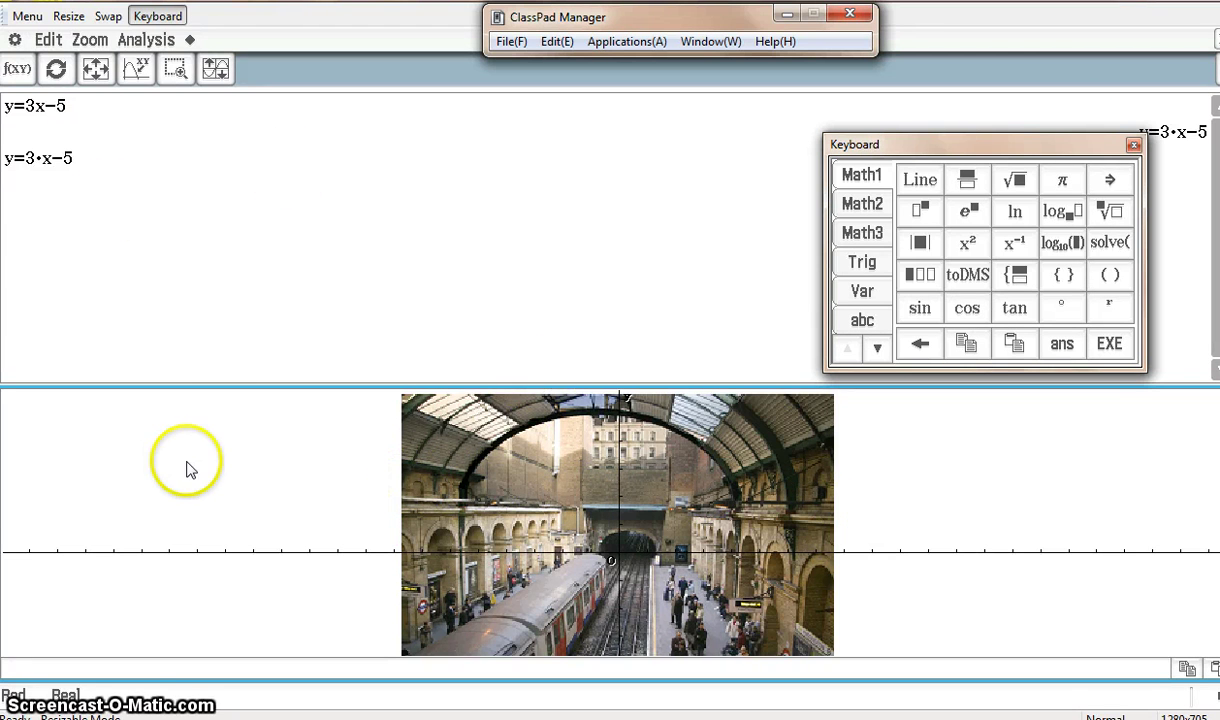
left_click_drag(466, 470, 406, 504)
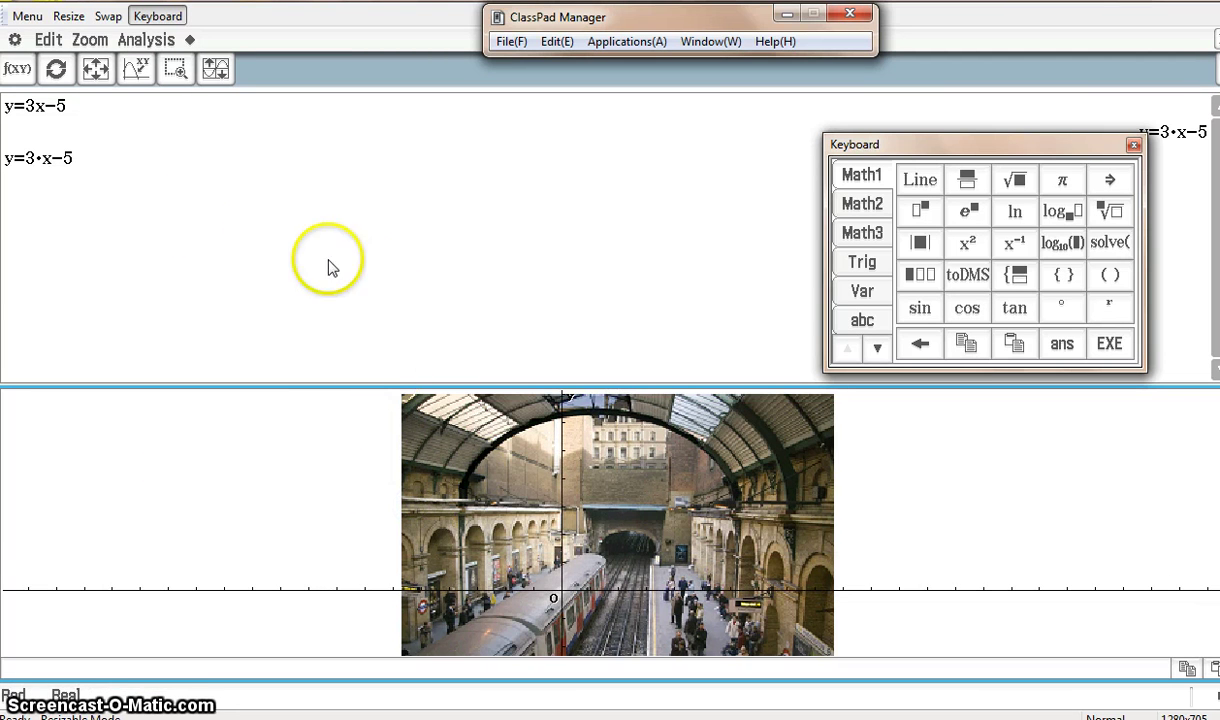
left_click(66, 160)
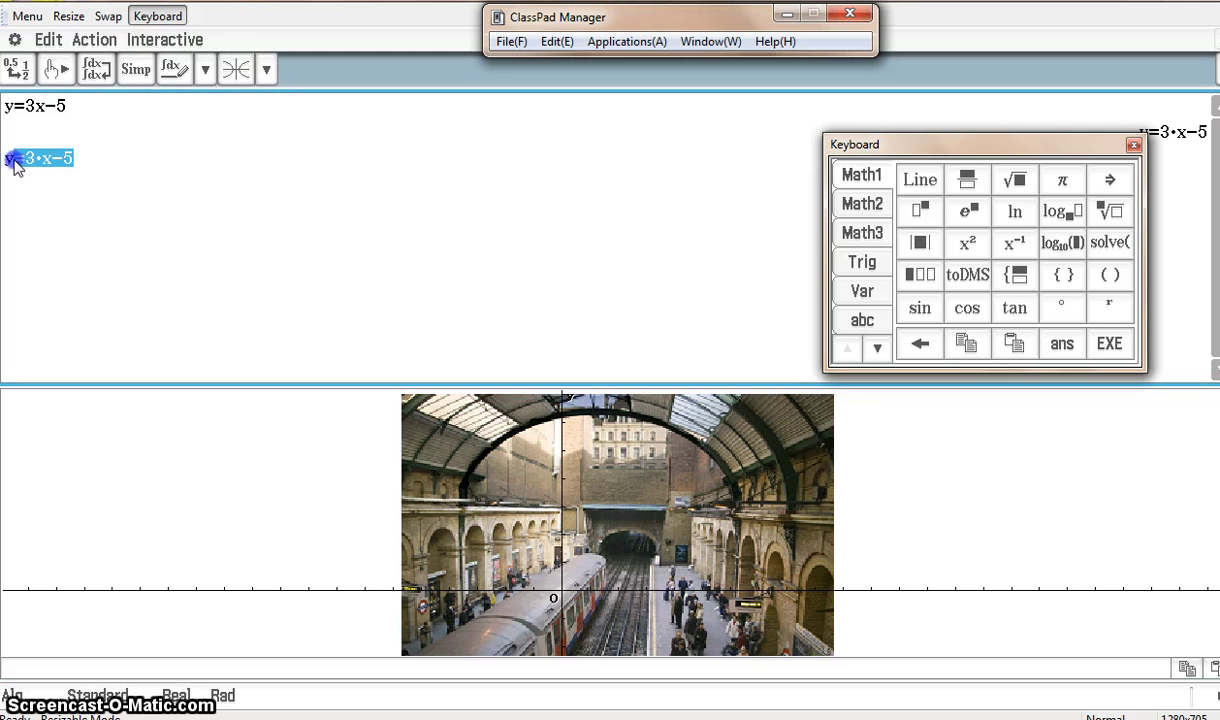
Solve y=3·x−5 for x with Interactive solve, giving x=y/3+5/3.
left_click(145, 40)
mouse_move(200, 65)
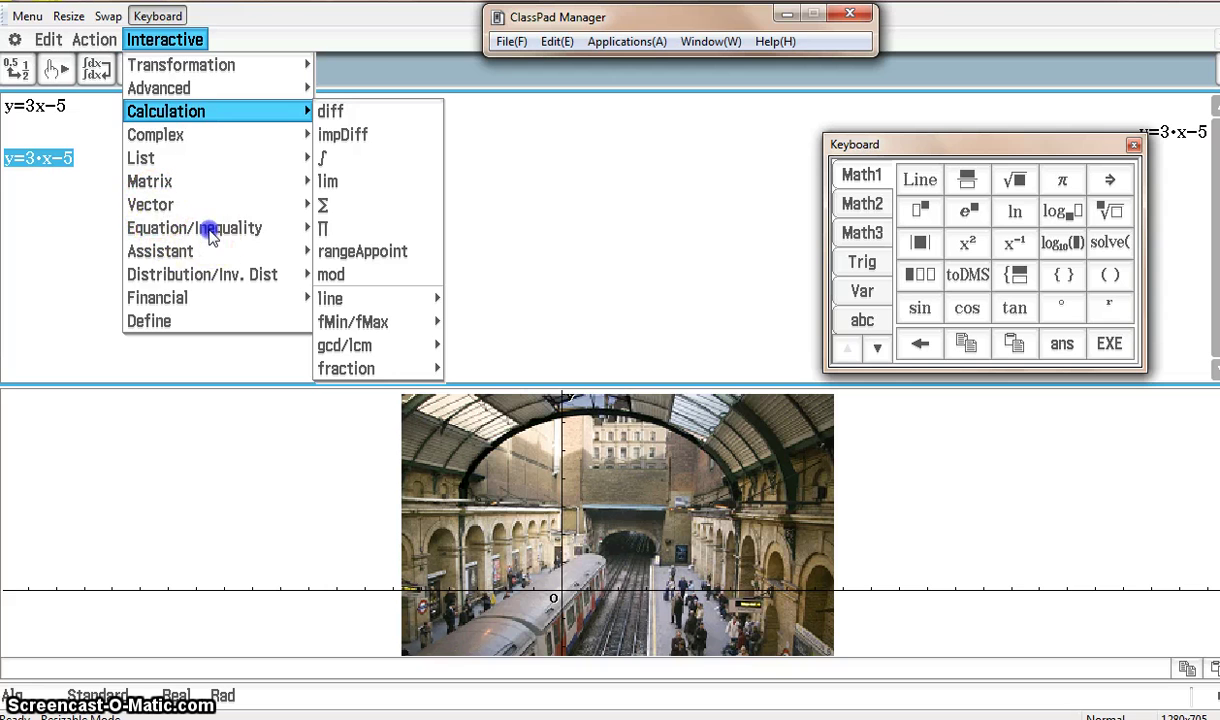
mouse_move(204, 230)
left_click(338, 228)
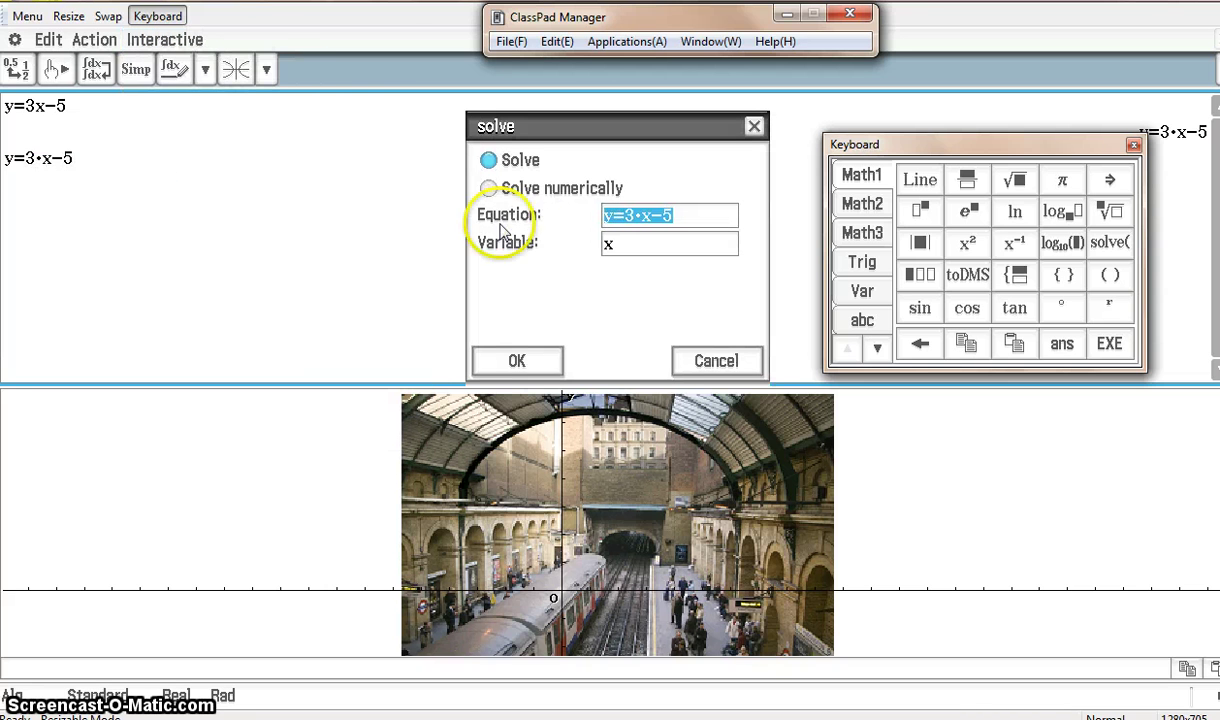
left_click(552, 358)
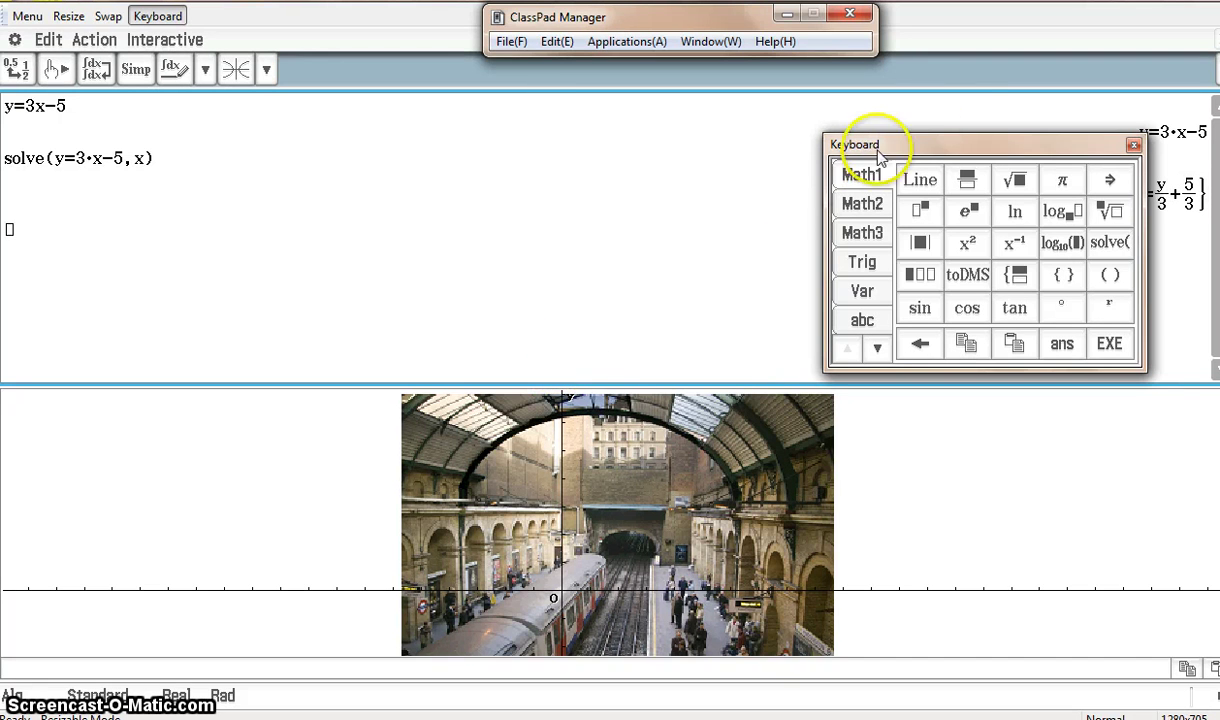
Drag the solution into the graph to plot y=3·x−5 over the station photo, then return to the menu.
left_click_drag(942, 142, 737, 136)
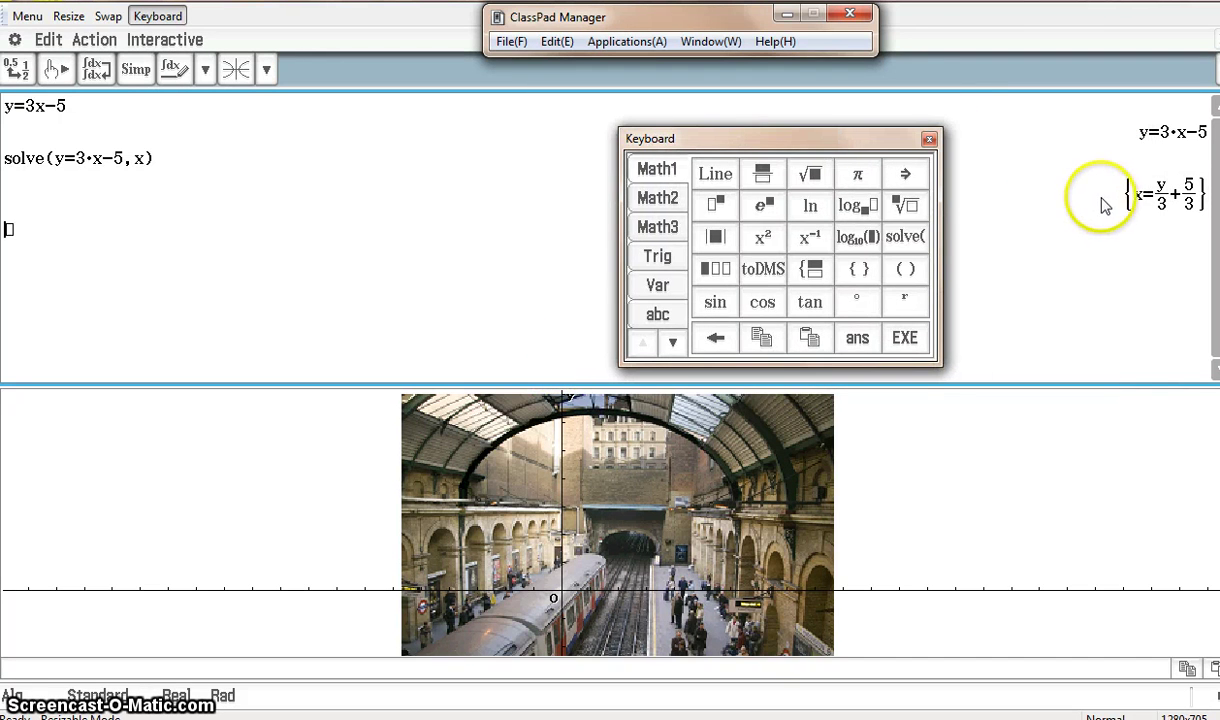
left_click(1140, 195)
left_click_drag(1140, 195, 1043, 303)
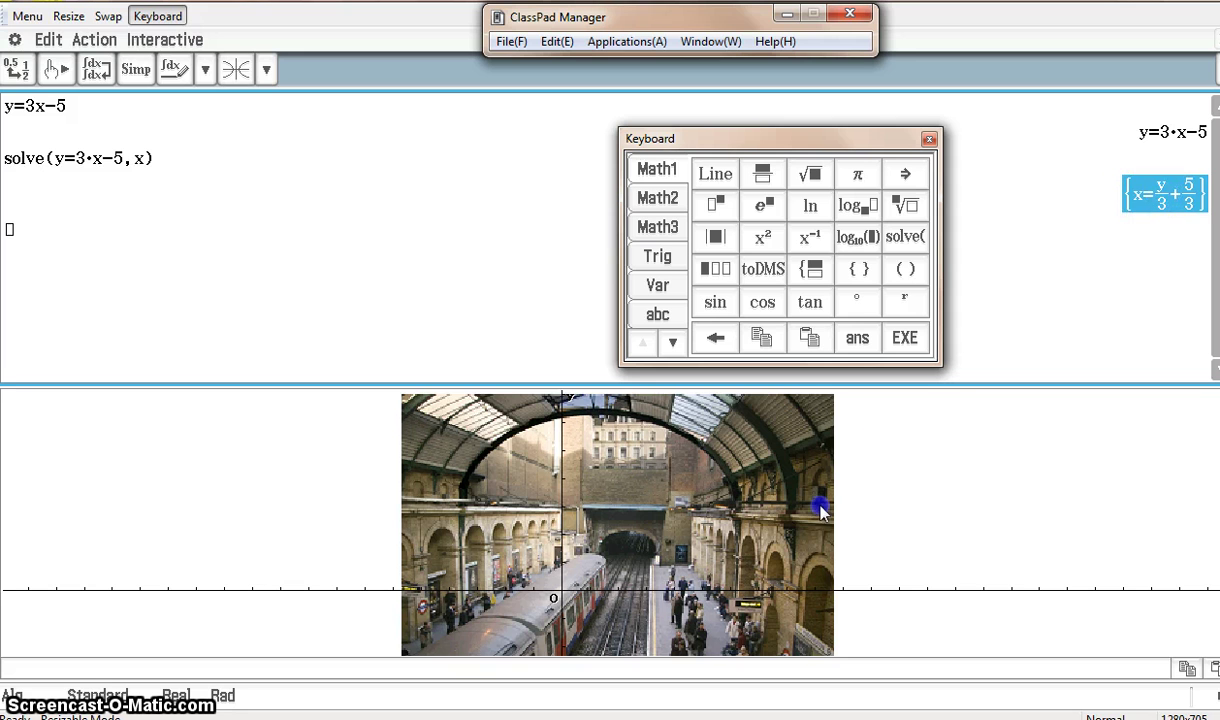
left_click_drag(820, 511, 999, 403)
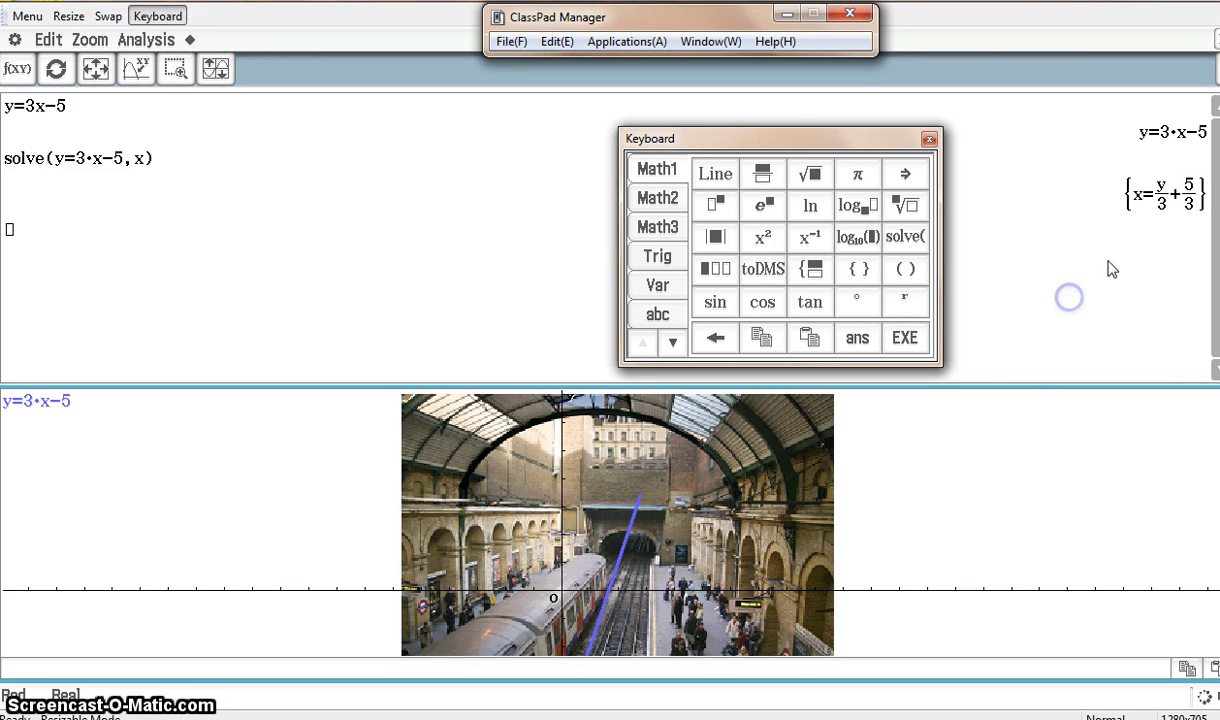
left_click_drag(1090, 288, 762, 545)
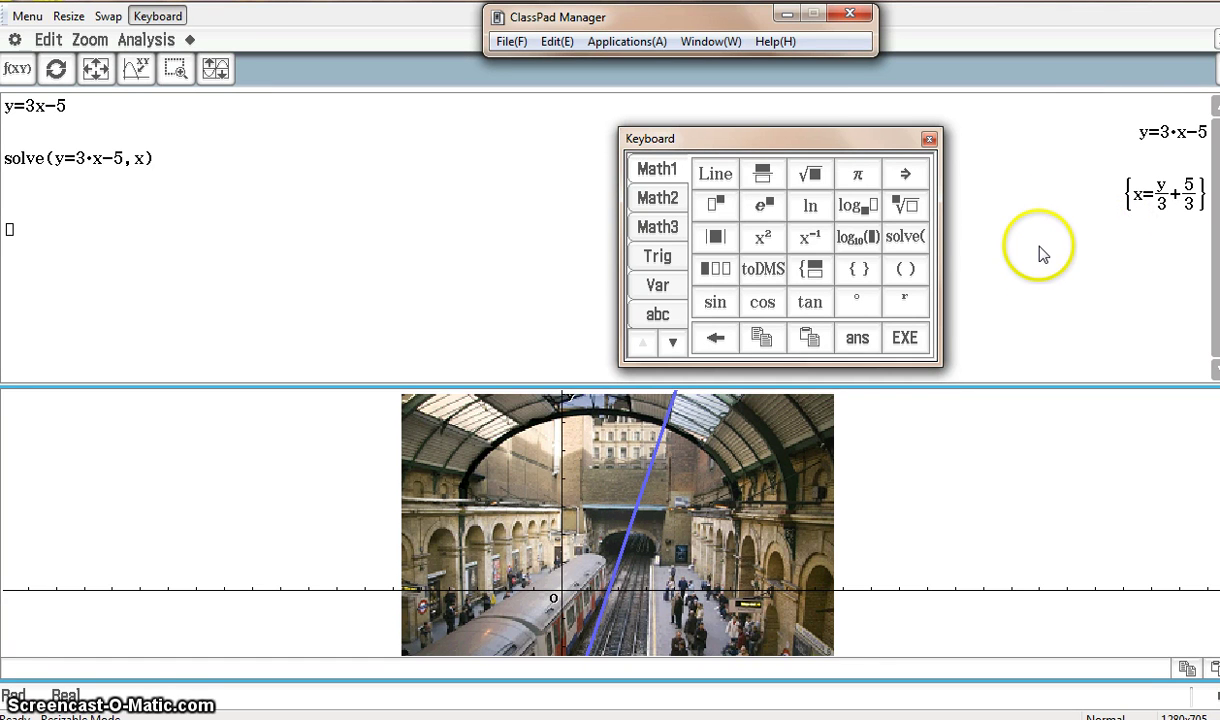
left_click(26, 16)
Move the on-screen keyboard and the ClassPad Manager menu window to new screen positions.
left_click_drag(806, 150, 750, 310)
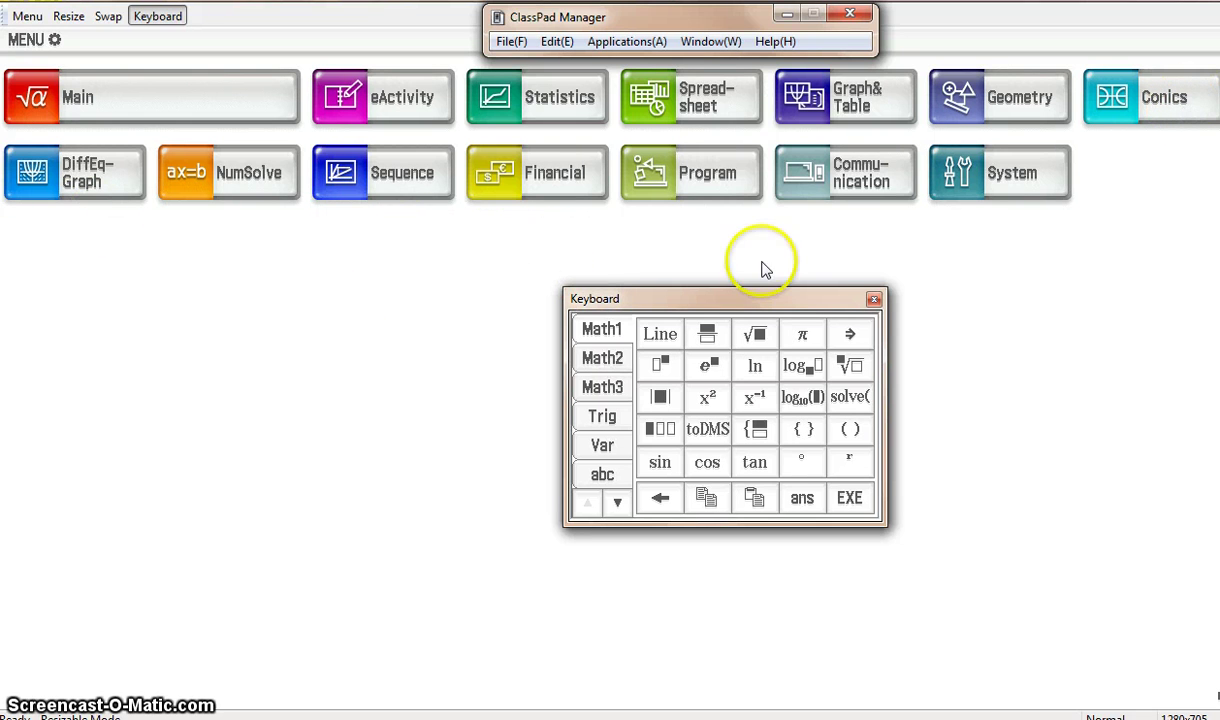
left_click_drag(722, 18, 352, 285)
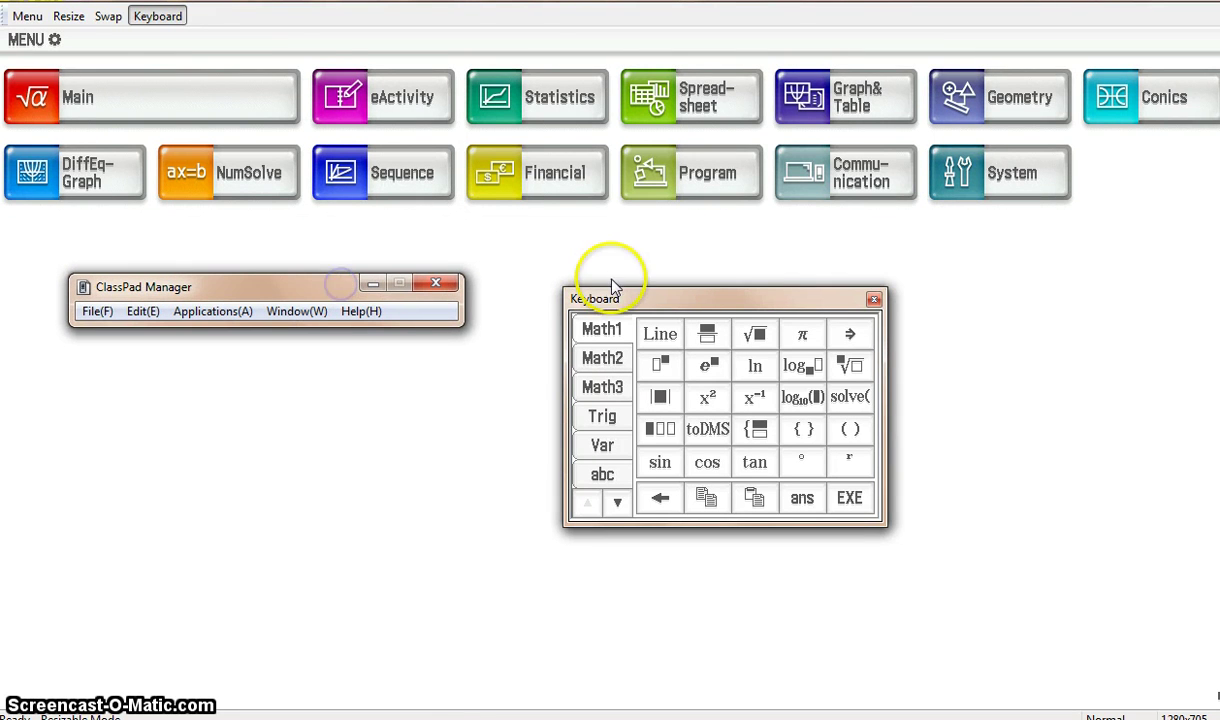
left_click_drag(689, 294, 695, 279)
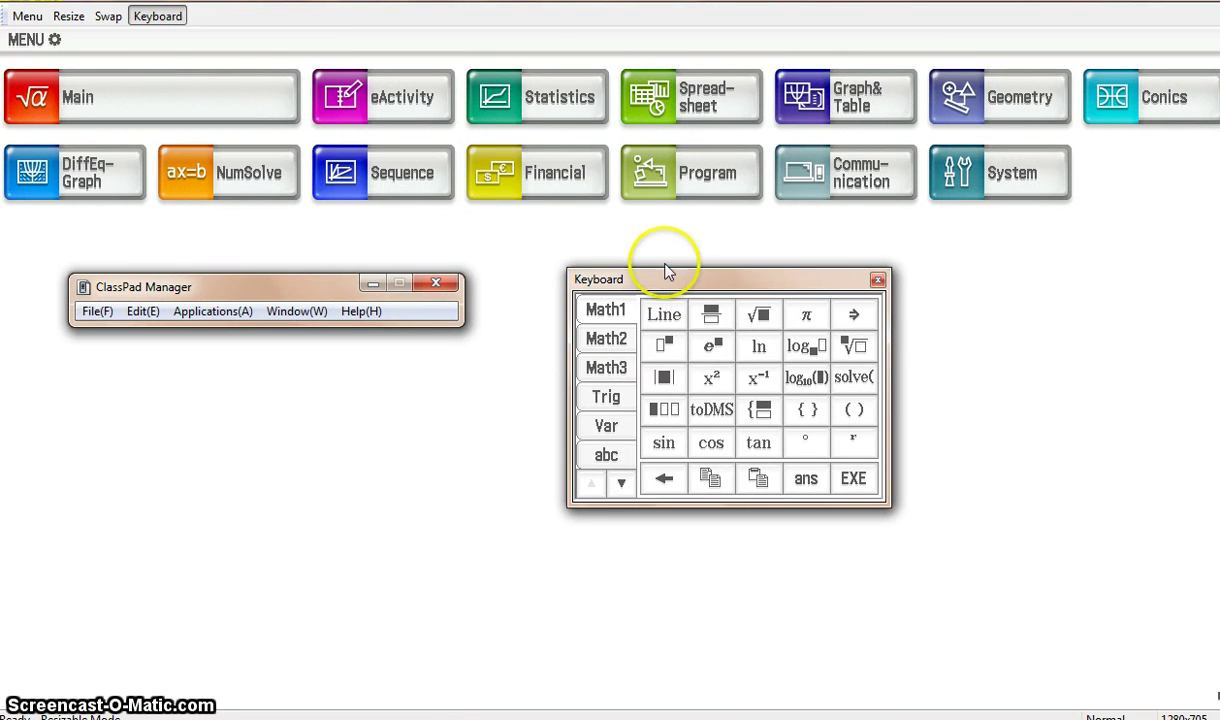